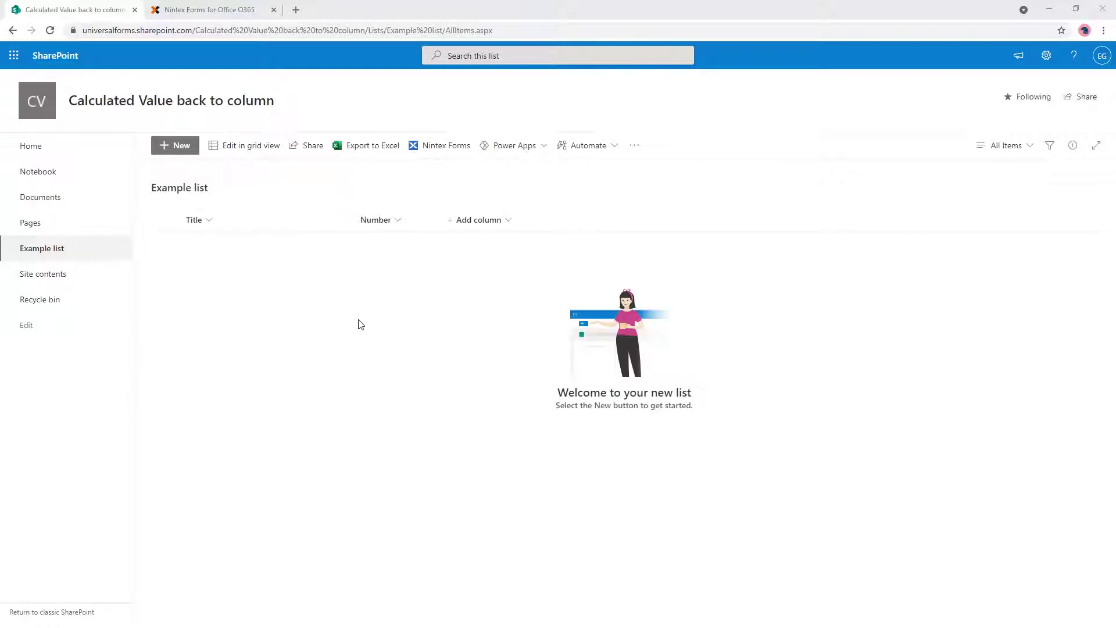
- Switch to the Nintex Forms designer tab for the SharePoint Example list
click(215, 10)
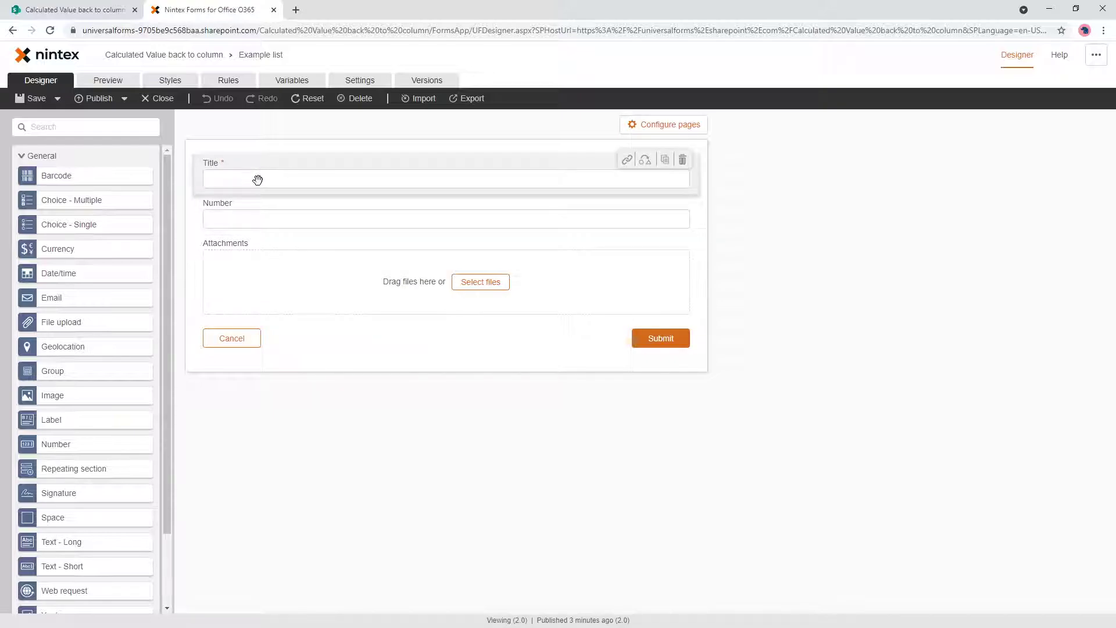
- Drop a Label, then Number 1 and Number 2 side by side, below Title
scroll(177, 355, down, 3)
scroll(174, 324, up, 3)
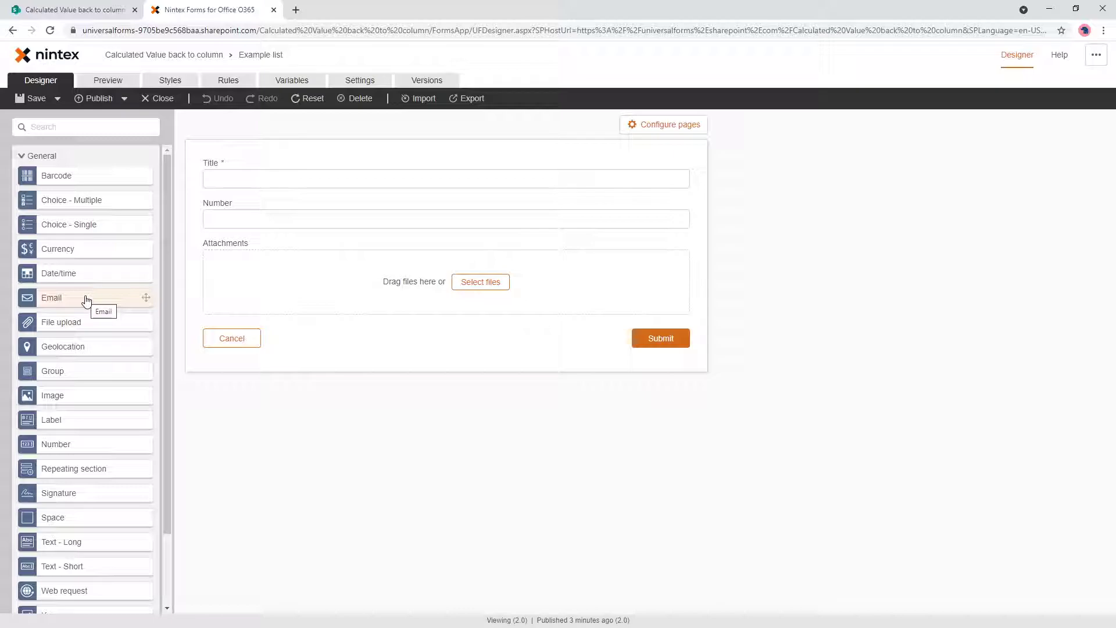
drag(73, 420, 336, 205)
drag(130, 444, 257, 194)
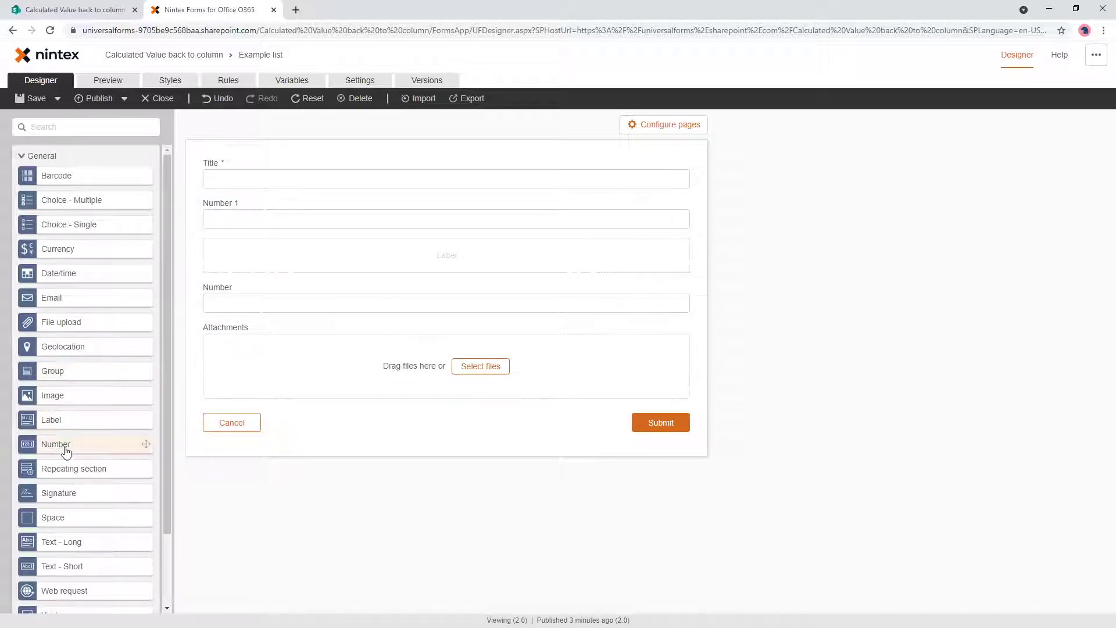
drag(66, 451, 639, 219)
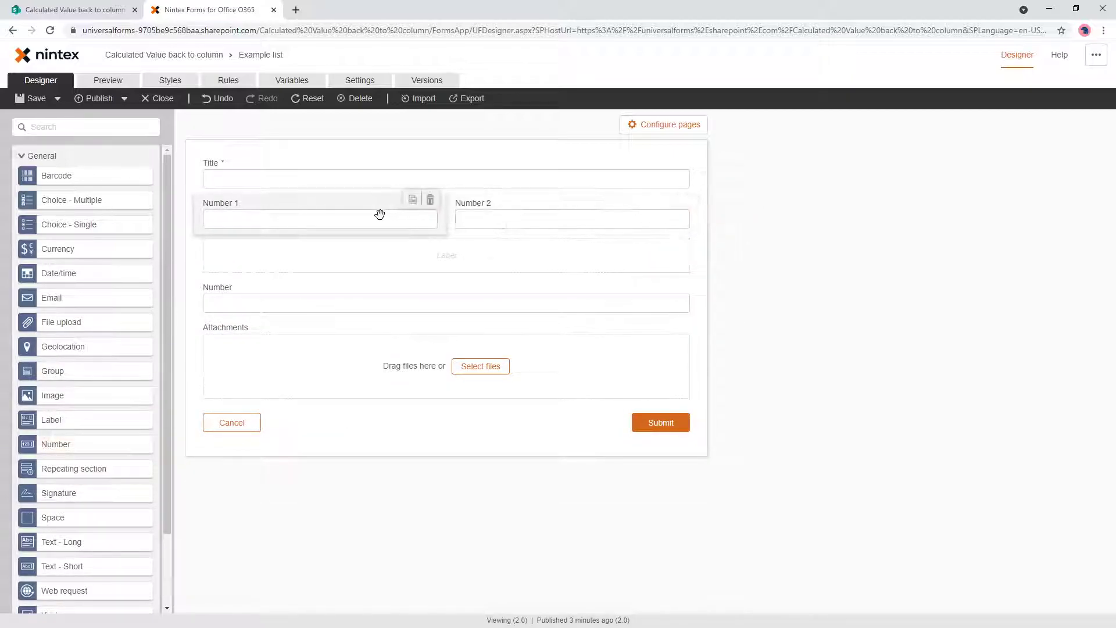
- Switch Number 1's numeric type to Decimal, then back to Integer
click(380, 215)
click(937, 317)
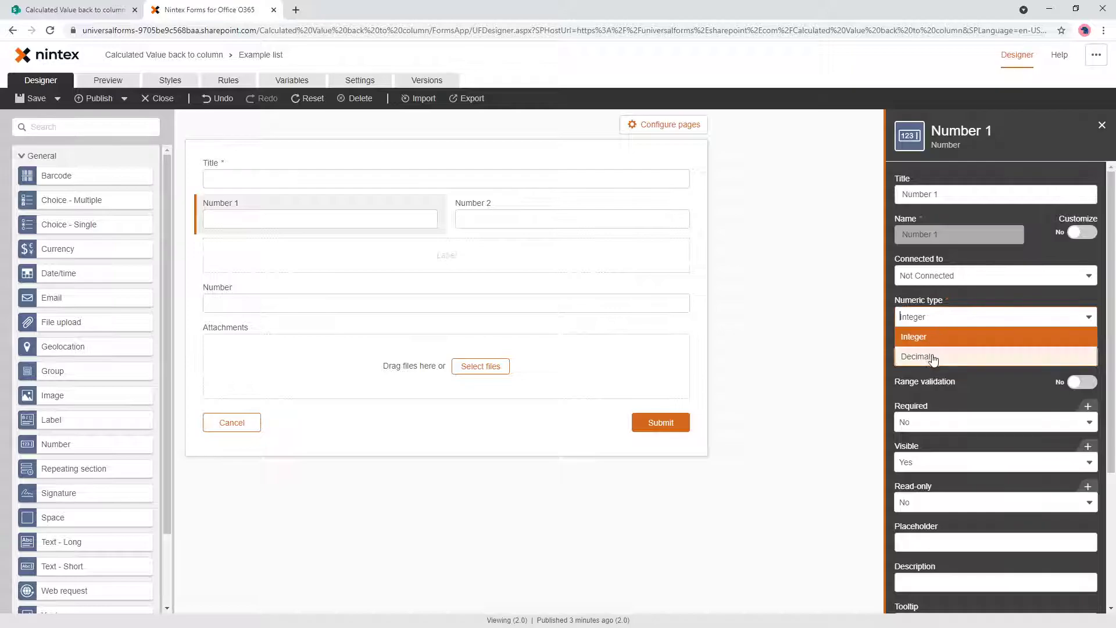
click(930, 356)
click(598, 217)
click(409, 220)
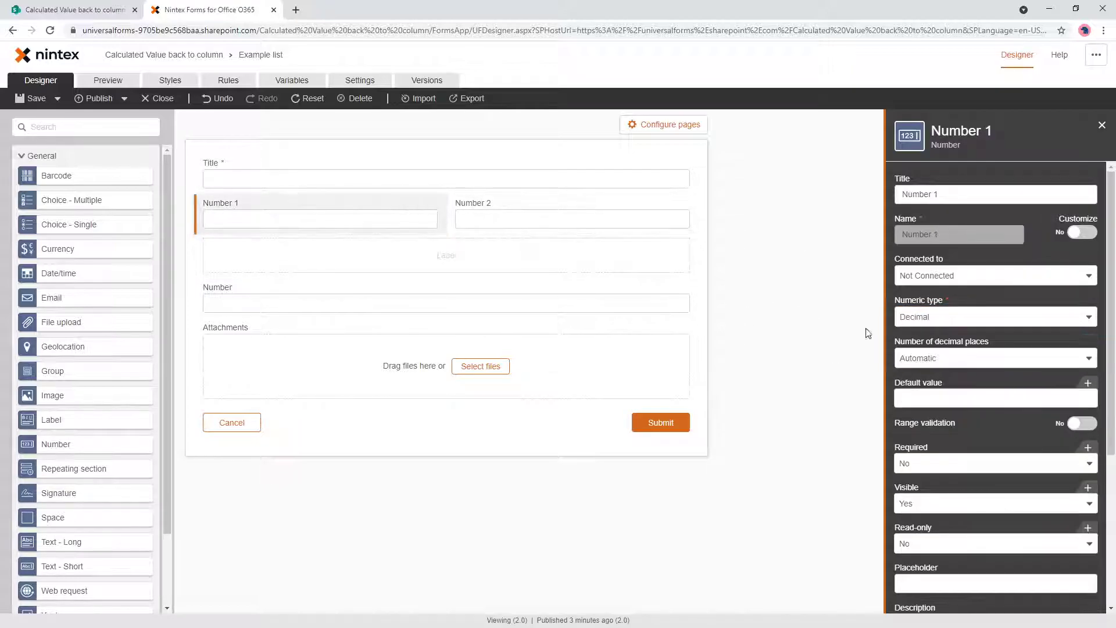
click(942, 317)
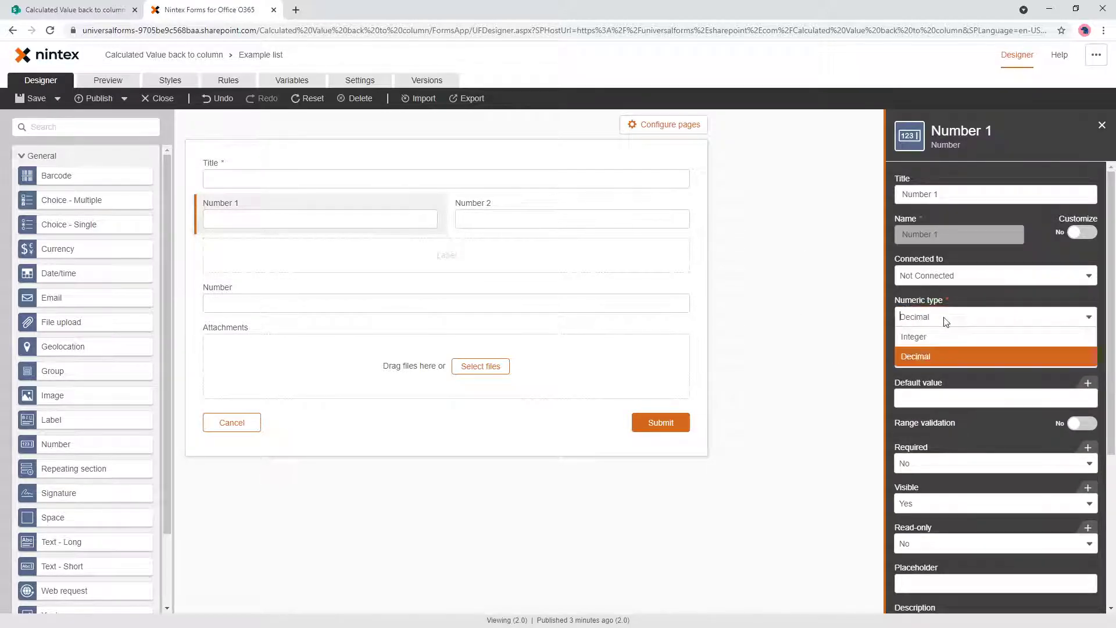
click(937, 337)
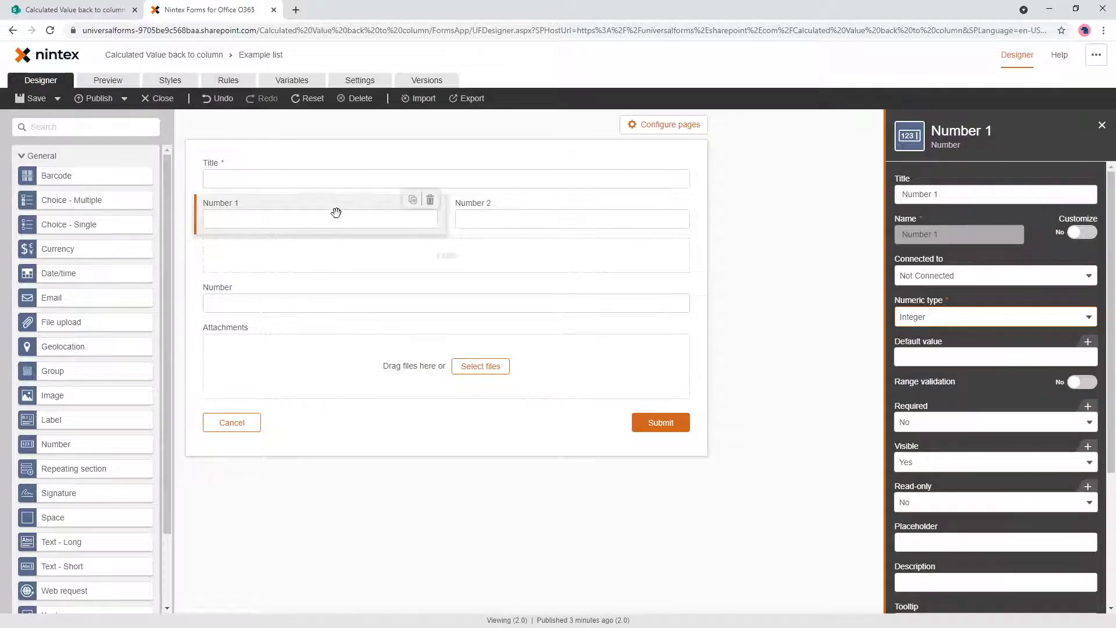
- Select the label and start a new form variable named My calculation
click(328, 251)
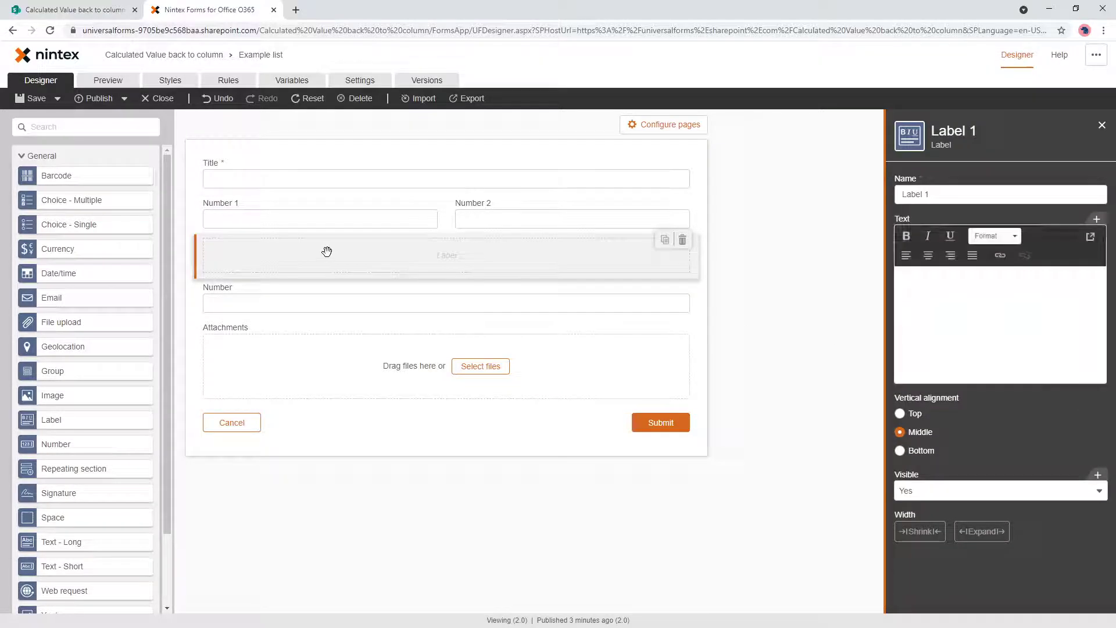
click(320, 217)
click(461, 226)
click(459, 258)
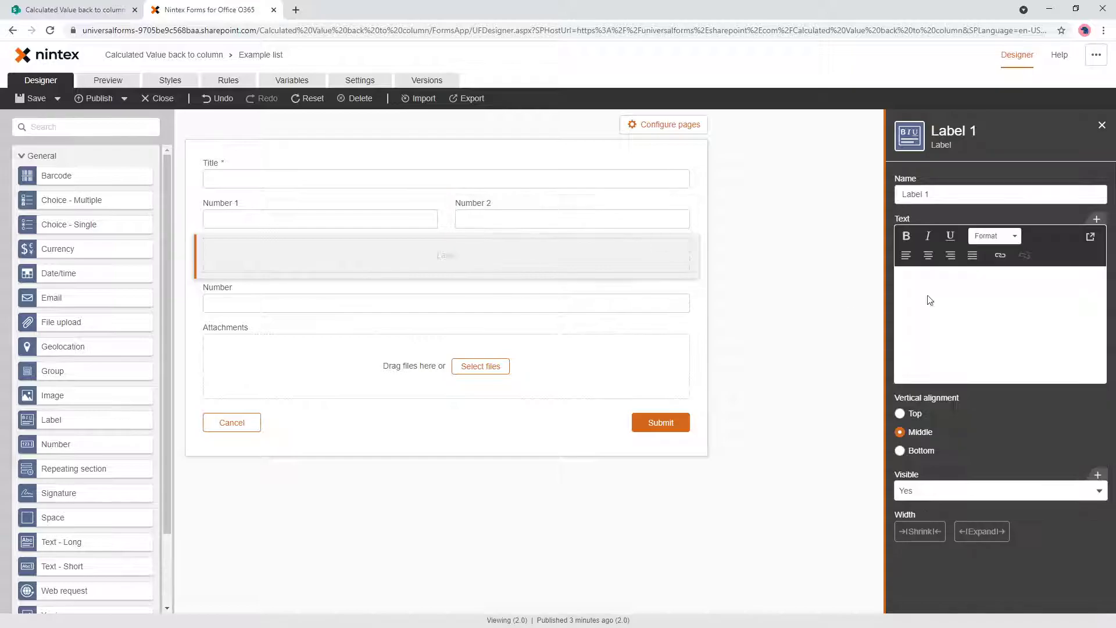
click(1086, 219)
click(311, 194)
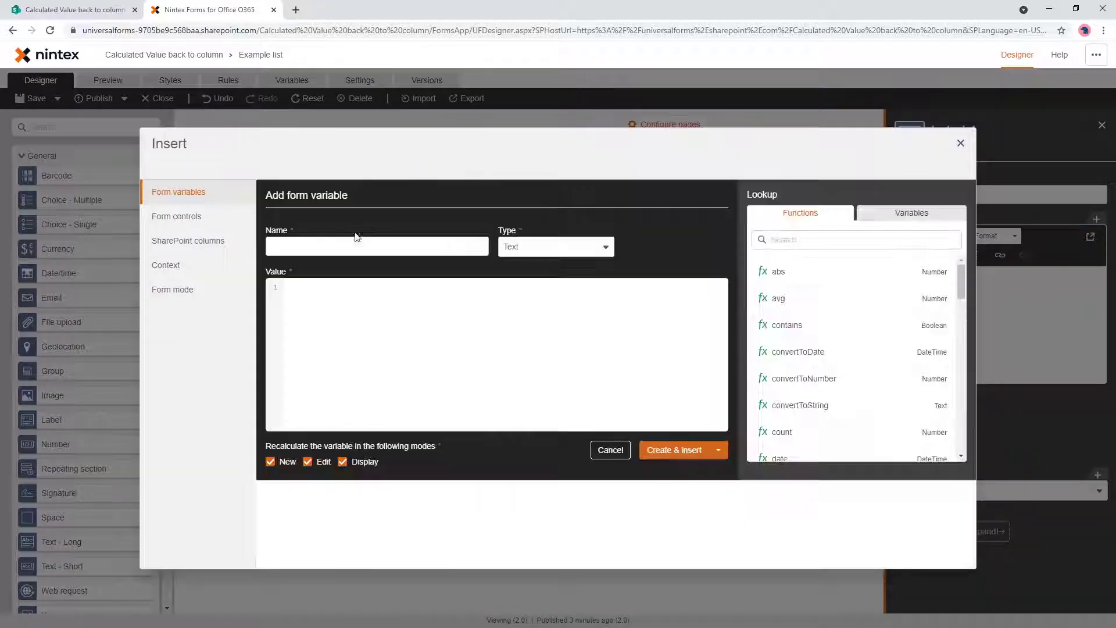
click(361, 249)
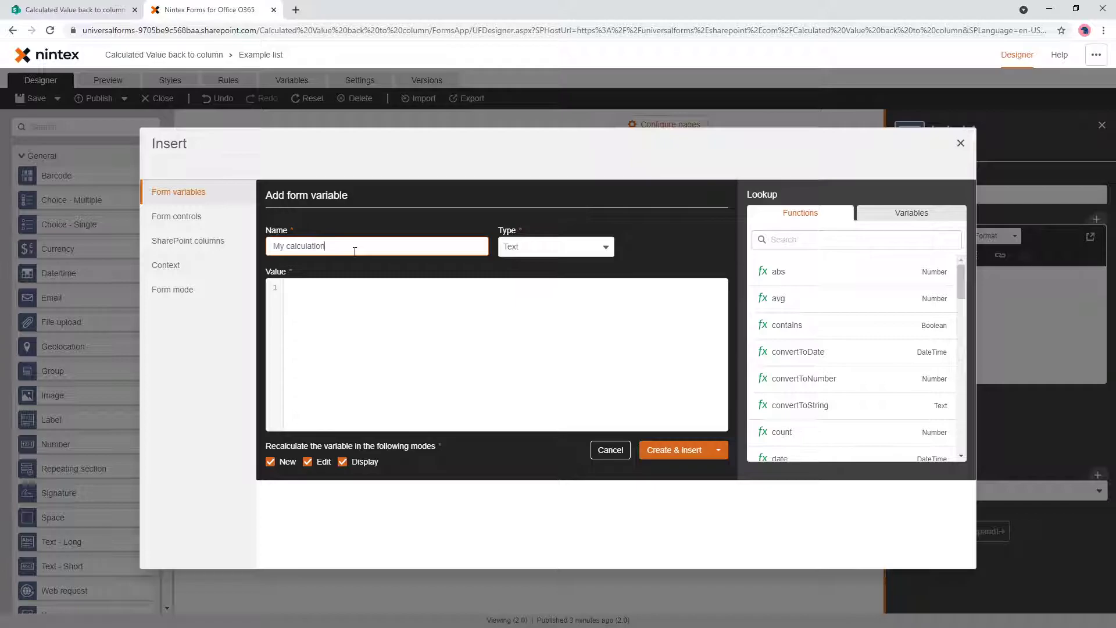
- Give My calculation the formula Number 1 * Number 2 with Integer type
click(356, 310)
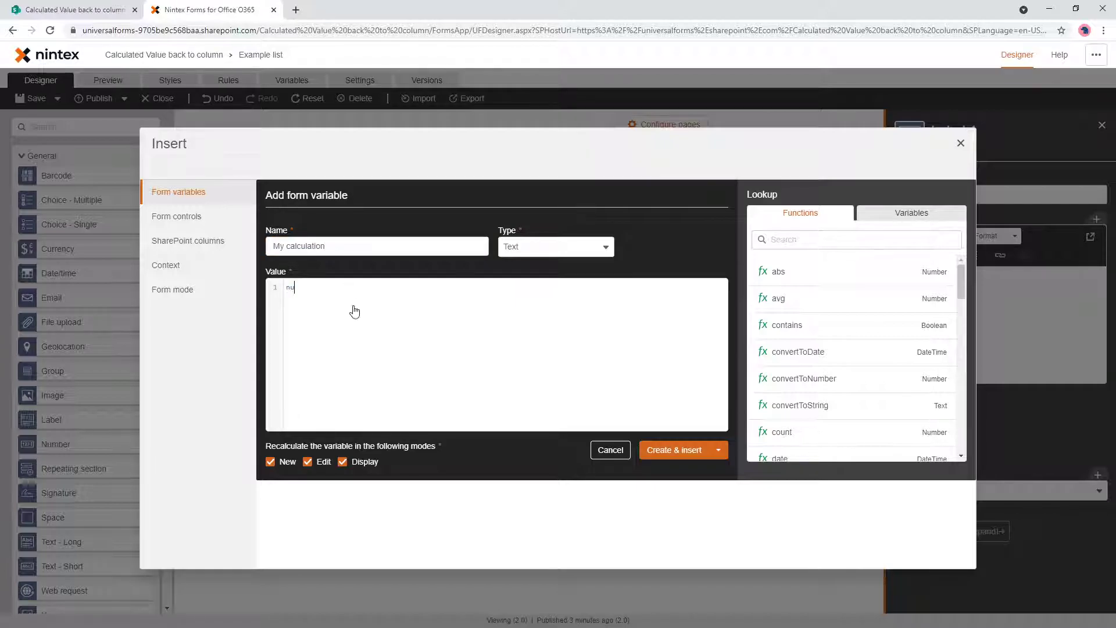
text(number)
key(Down)
key(Down)
key(Down)
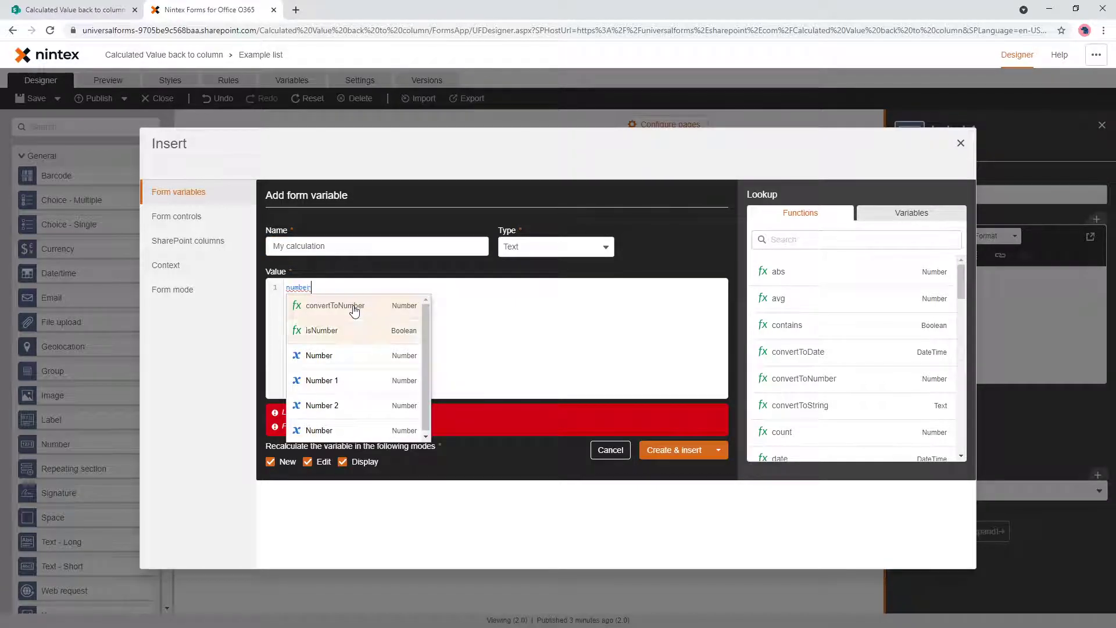
key(Return)
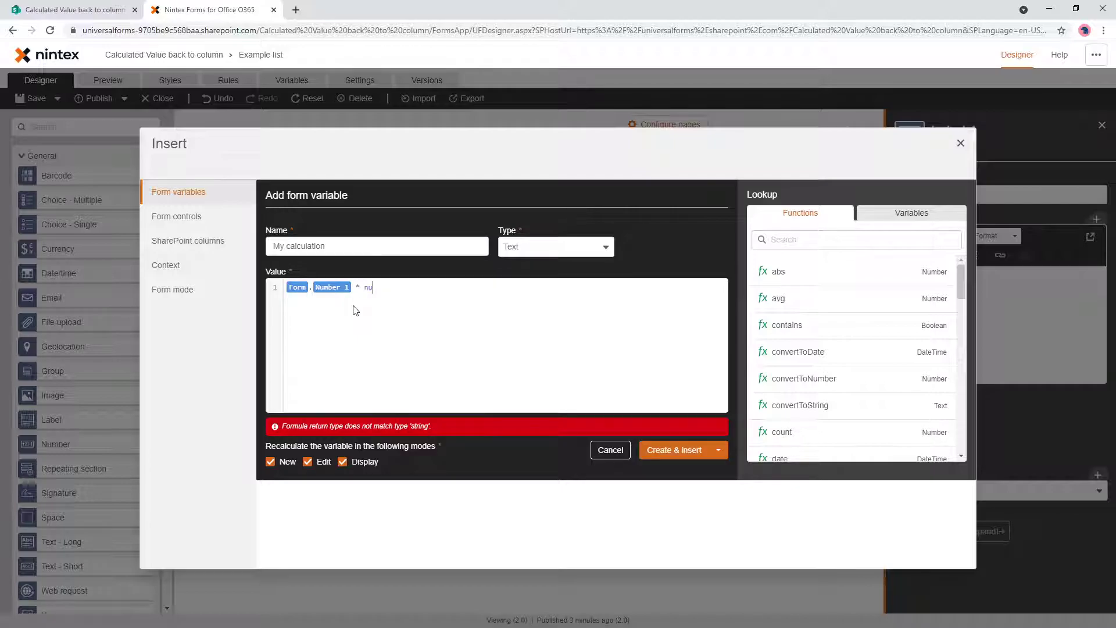
text(* number)
key(Down)
key(Down)
key(Down)
key(Down)
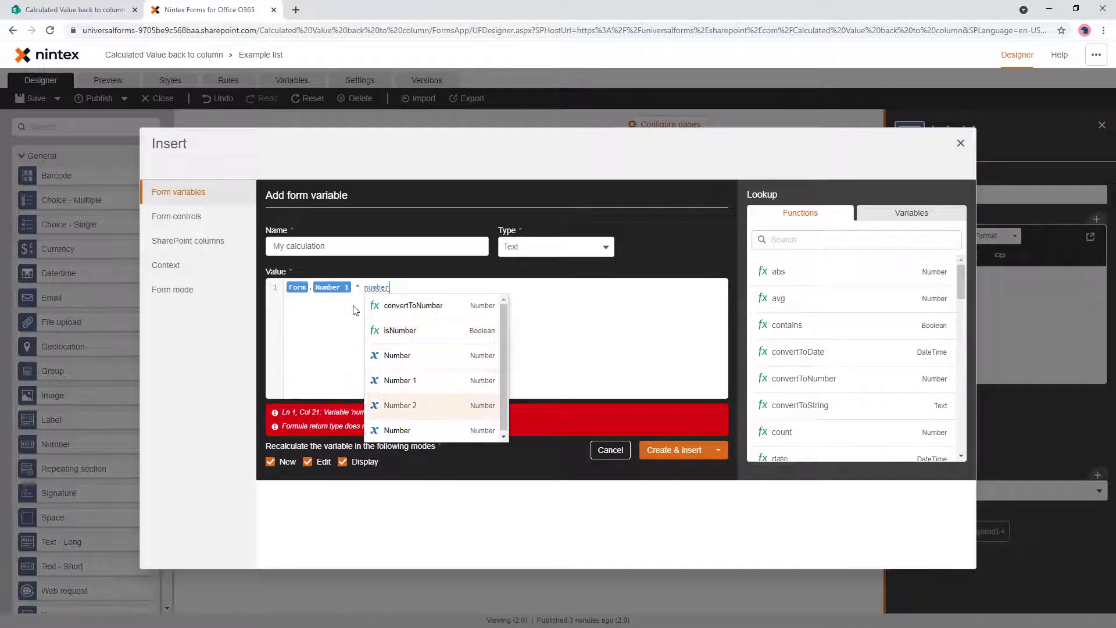
key(Return)
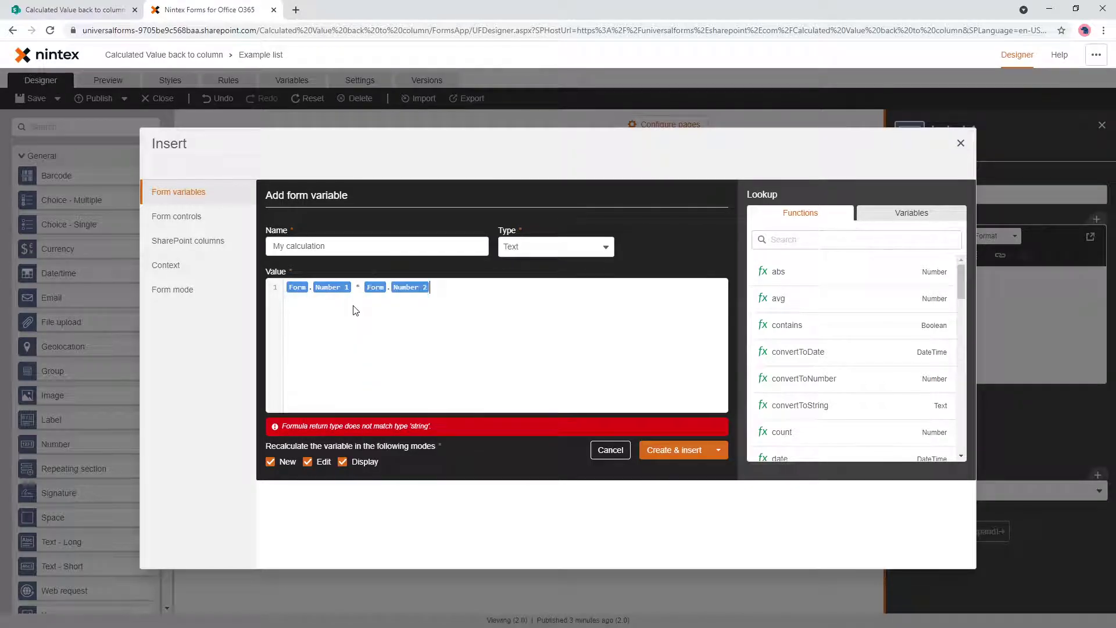
click(552, 256)
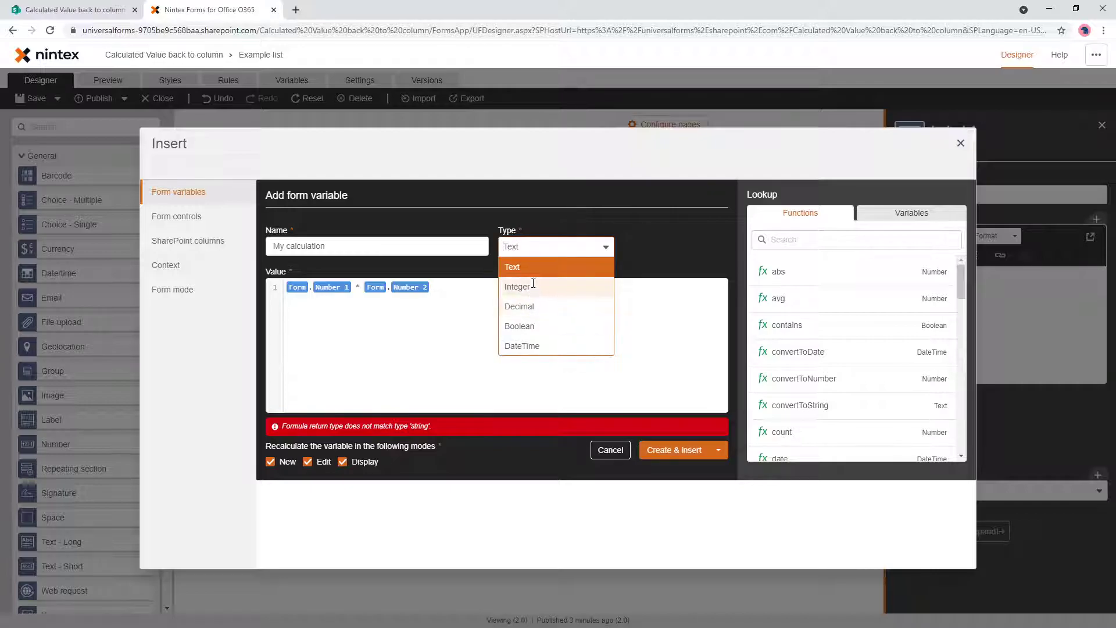
click(533, 286)
- Insert the variable into the label and preview the form
click(670, 451)
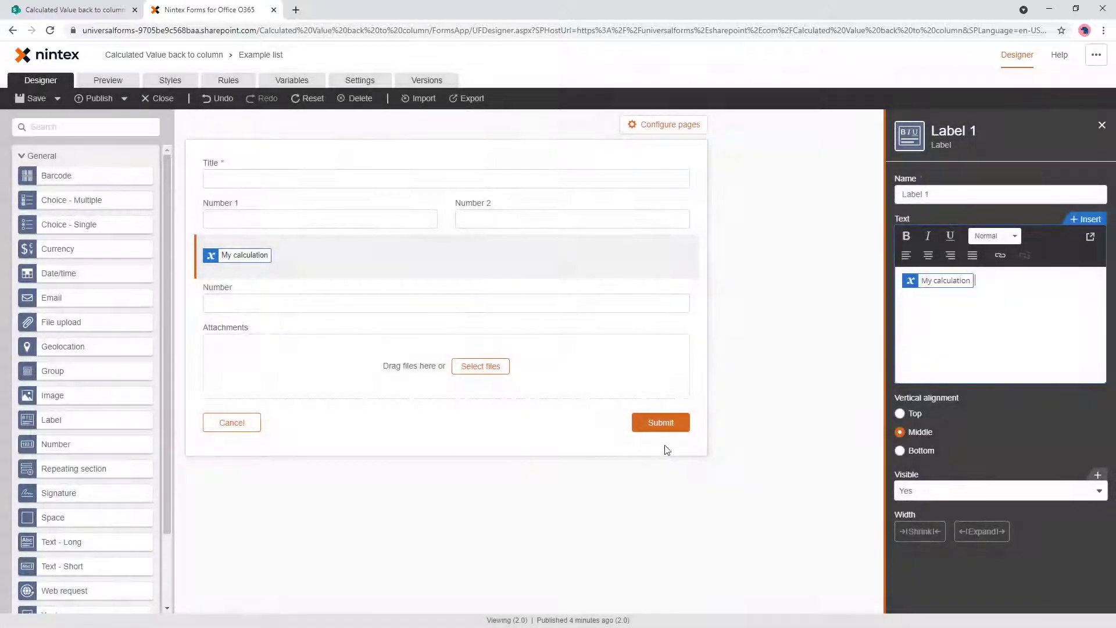
click(956, 313)
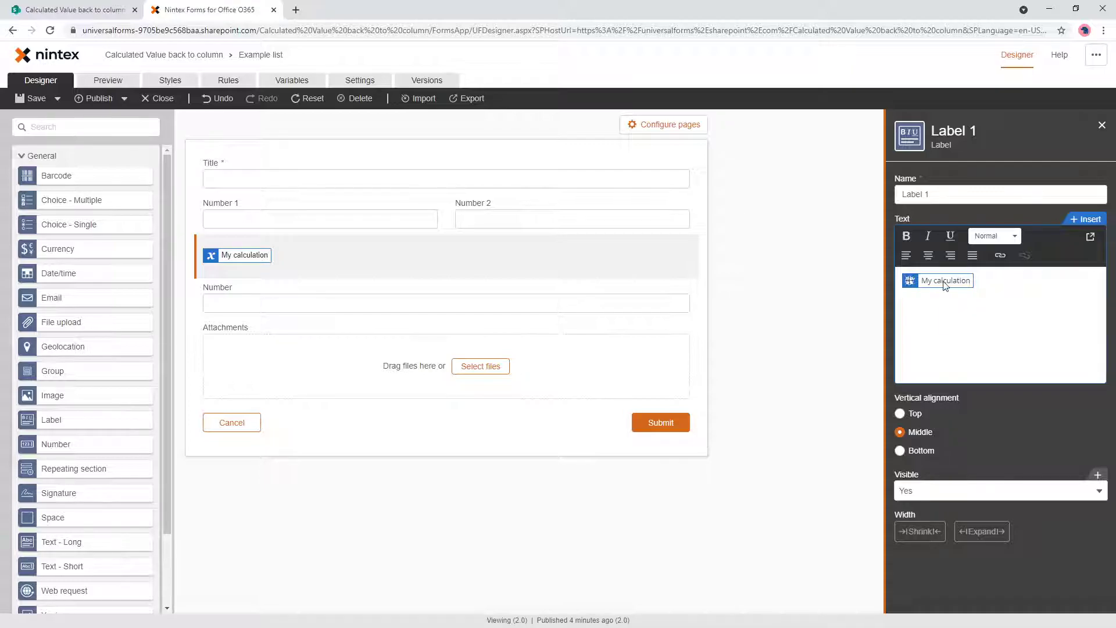
click(109, 80)
- Enter 2 in Number 1 and Number 2 and confirm the label shows 4
click(381, 199)
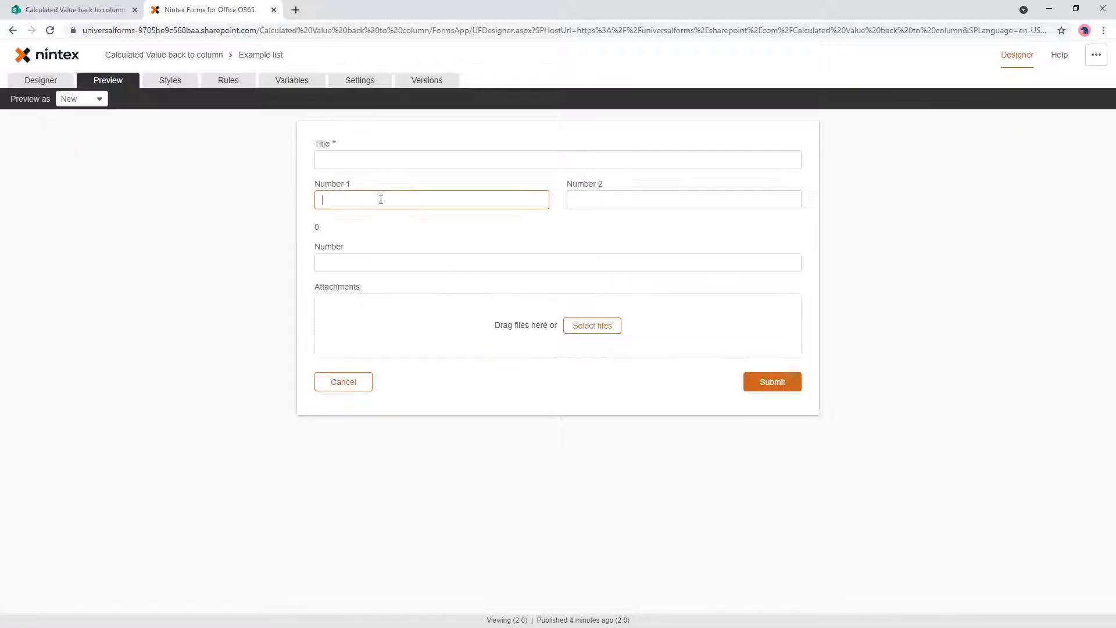
text(2)
click(645, 193)
text(2)
click(420, 226)
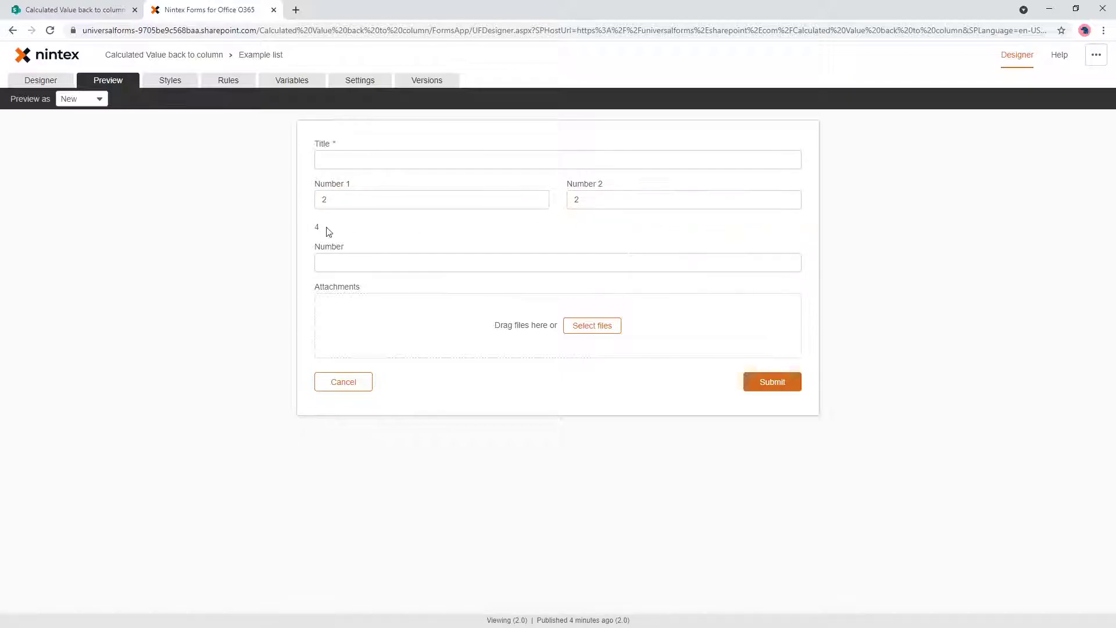
- Return to the designer and open the Number field's settings
click(386, 265)
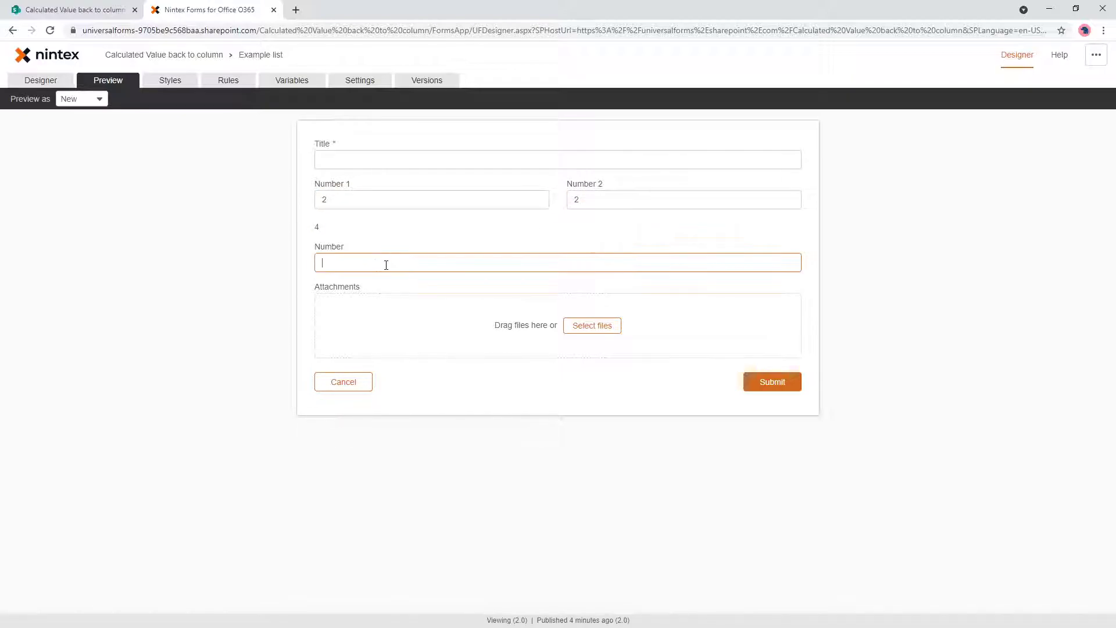
click(41, 80)
click(326, 291)
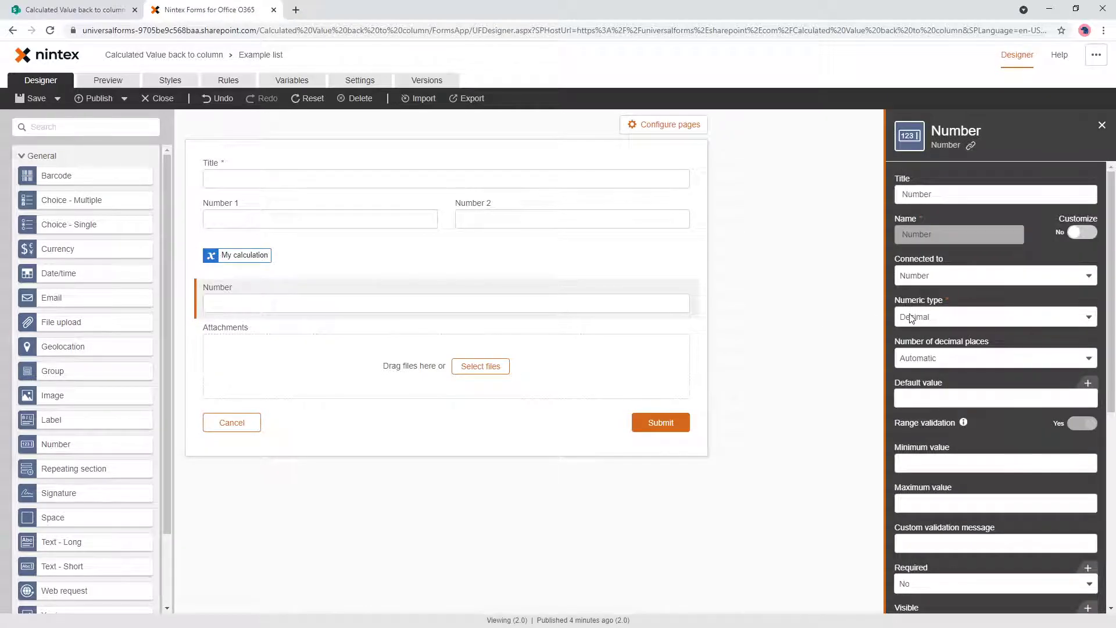
- Glance at the SharePoint Example list, then return to the form designer
click(75, 10)
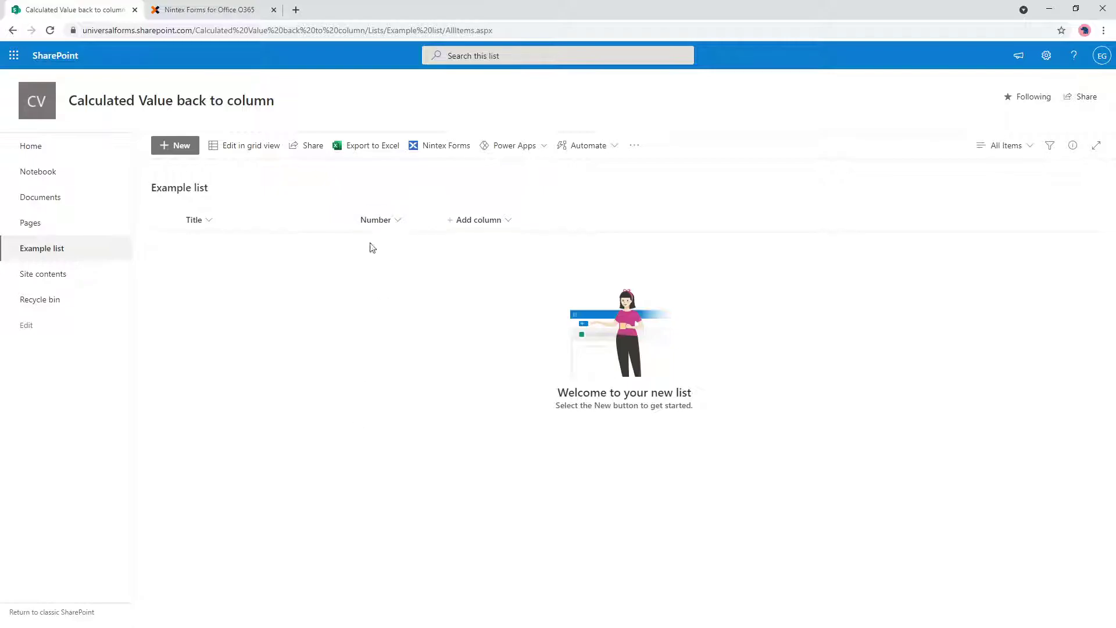
click(185, 12)
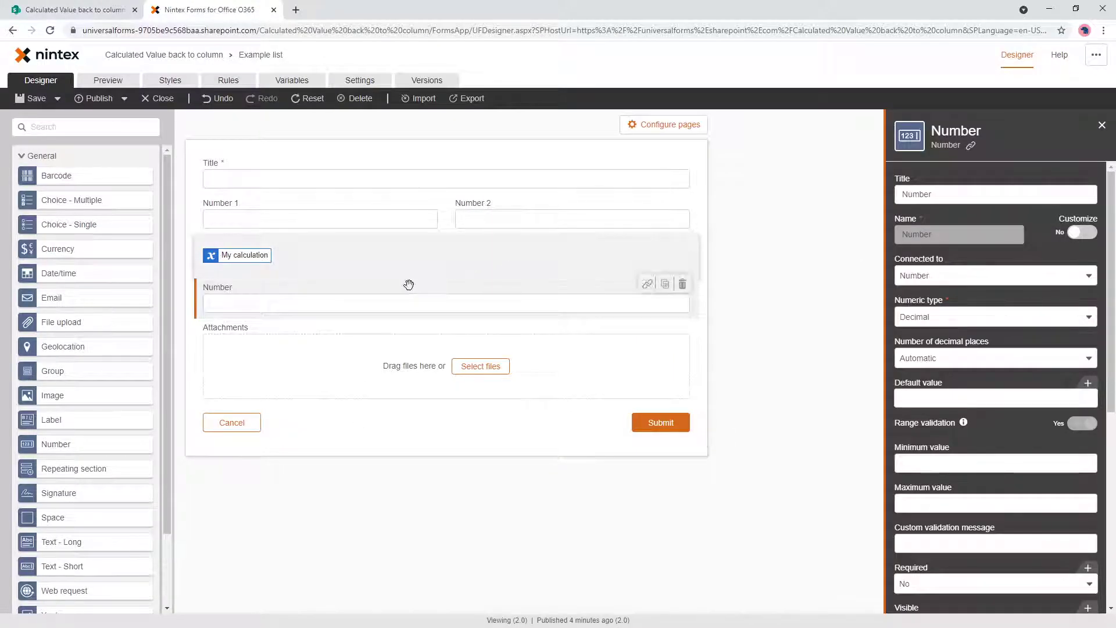
click(82, 5)
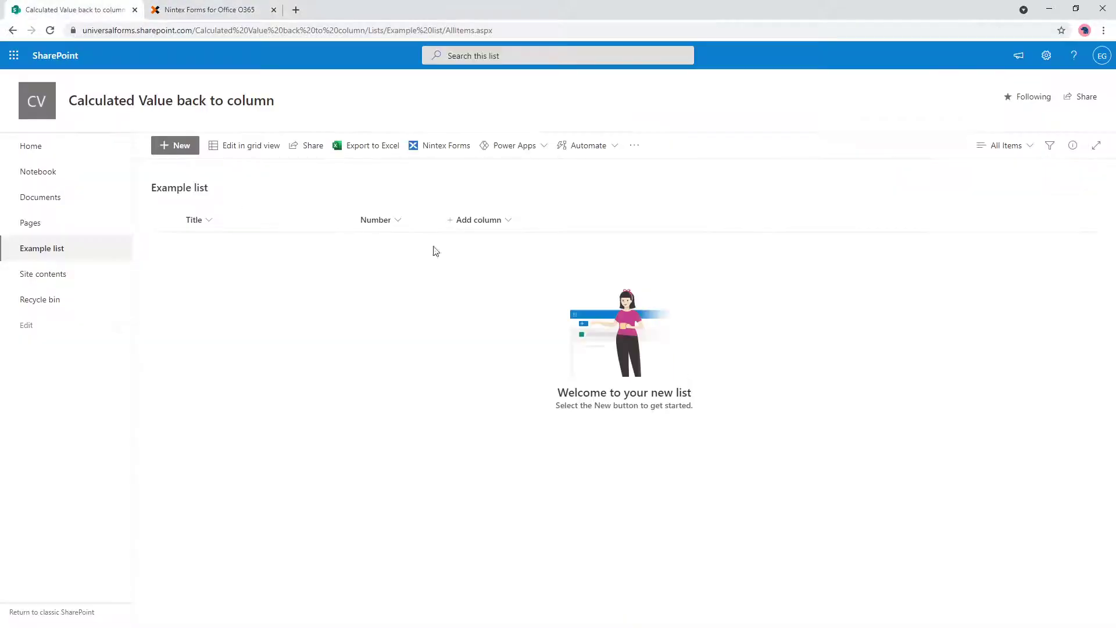
click(165, 12)
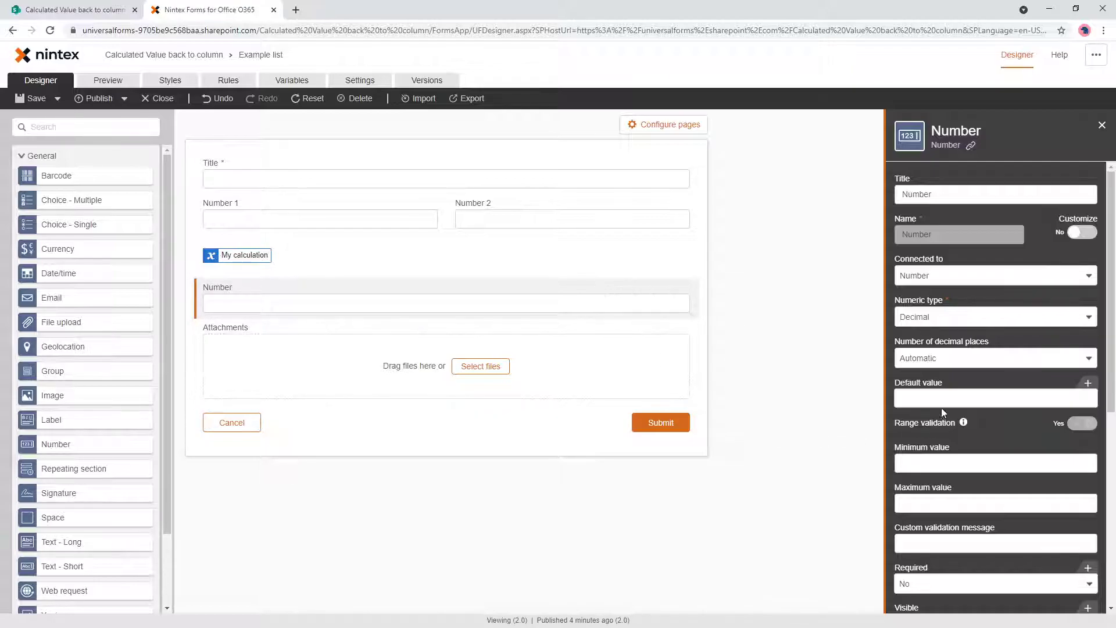
- Set the Number field's Visible property to No and go to the Rules page
scroll(939, 375, down, 1)
scroll(940, 375, down, 3)
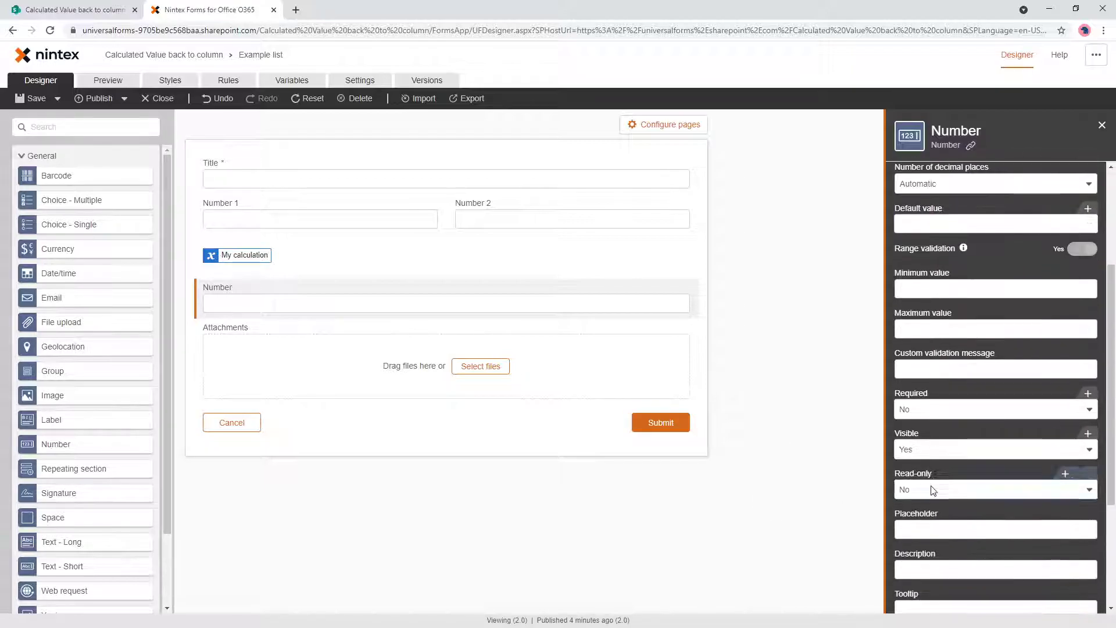
click(924, 449)
click(916, 490)
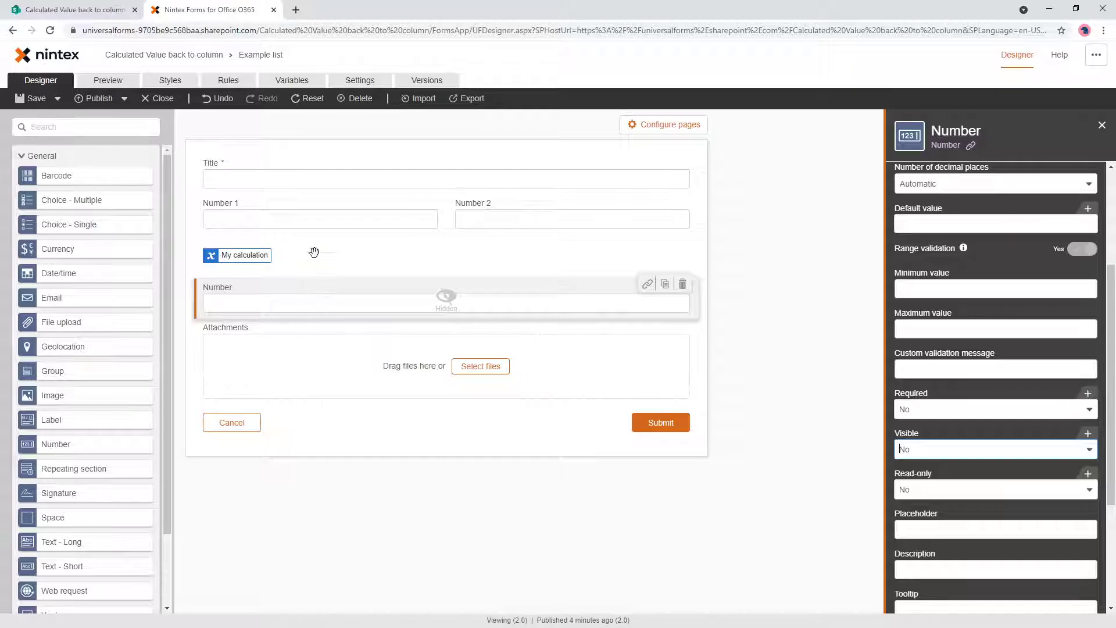
click(229, 81)
- Add a rule conditioned on Number 1 and Number 2 both being filled
click(831, 154)
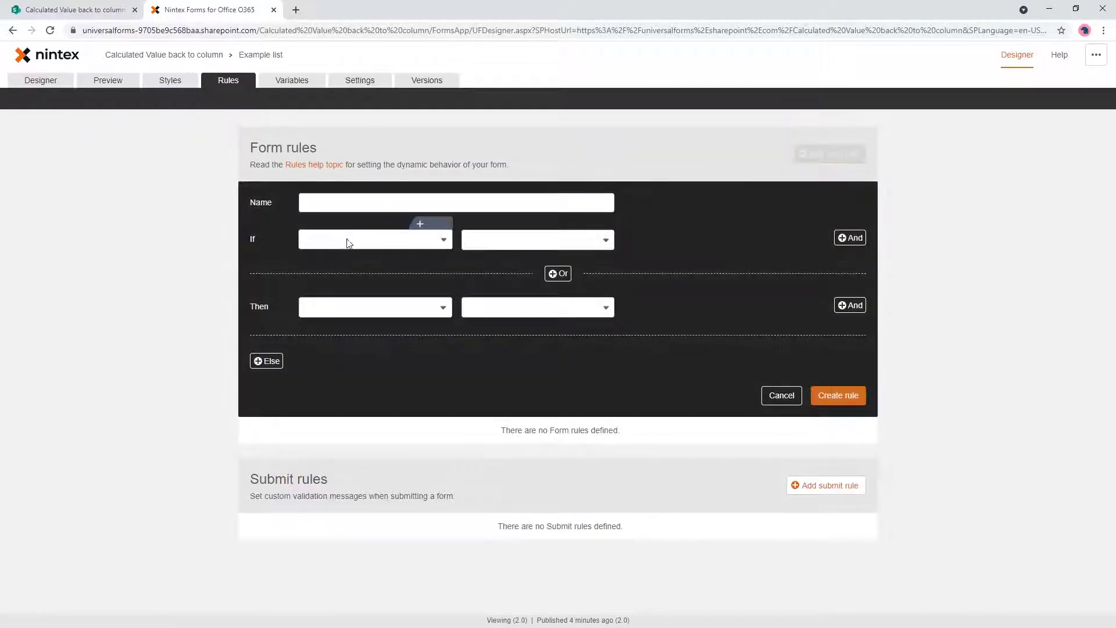
click(349, 243)
click(340, 257)
click(850, 238)
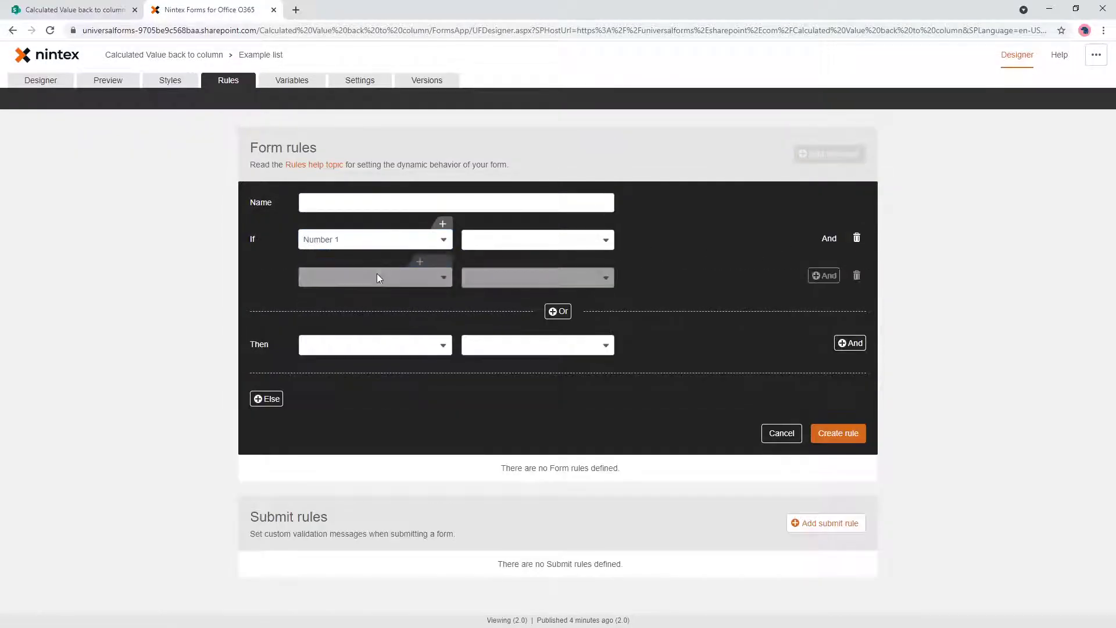
click(378, 278)
click(356, 316)
click(498, 241)
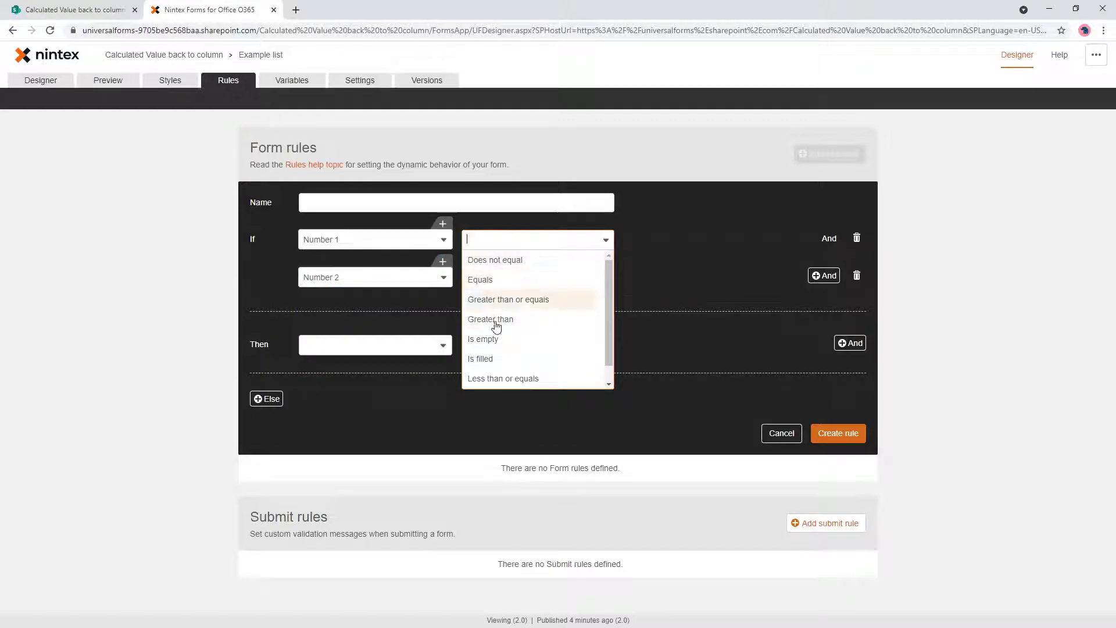
click(483, 359)
click(512, 278)
click(483, 397)
- Make the rule set the Number field's value to the My calculation variable
click(362, 346)
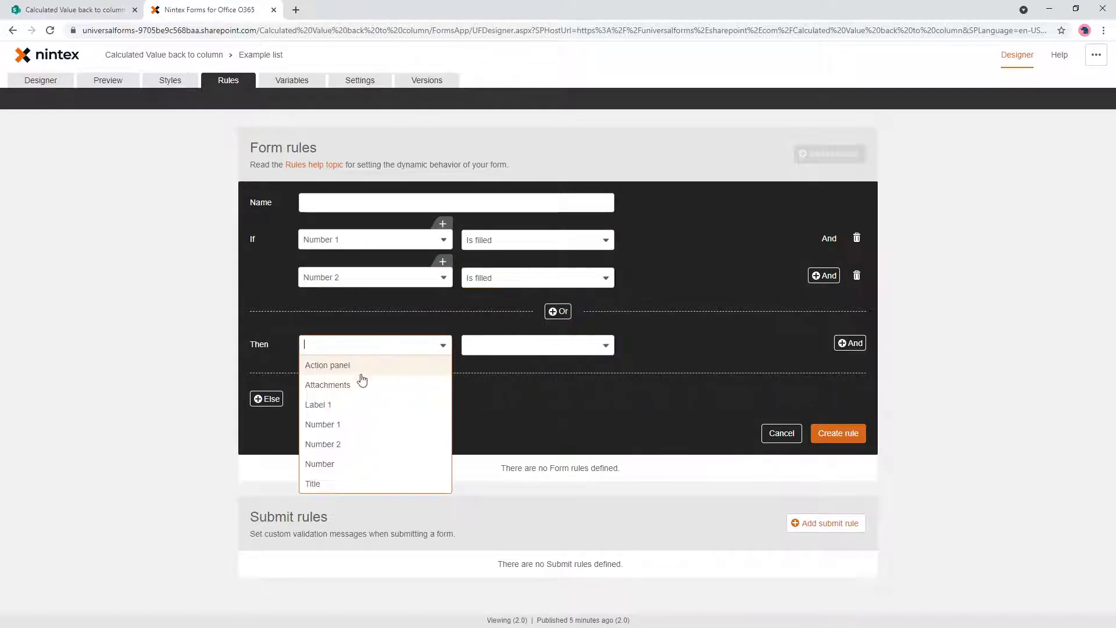
click(336, 464)
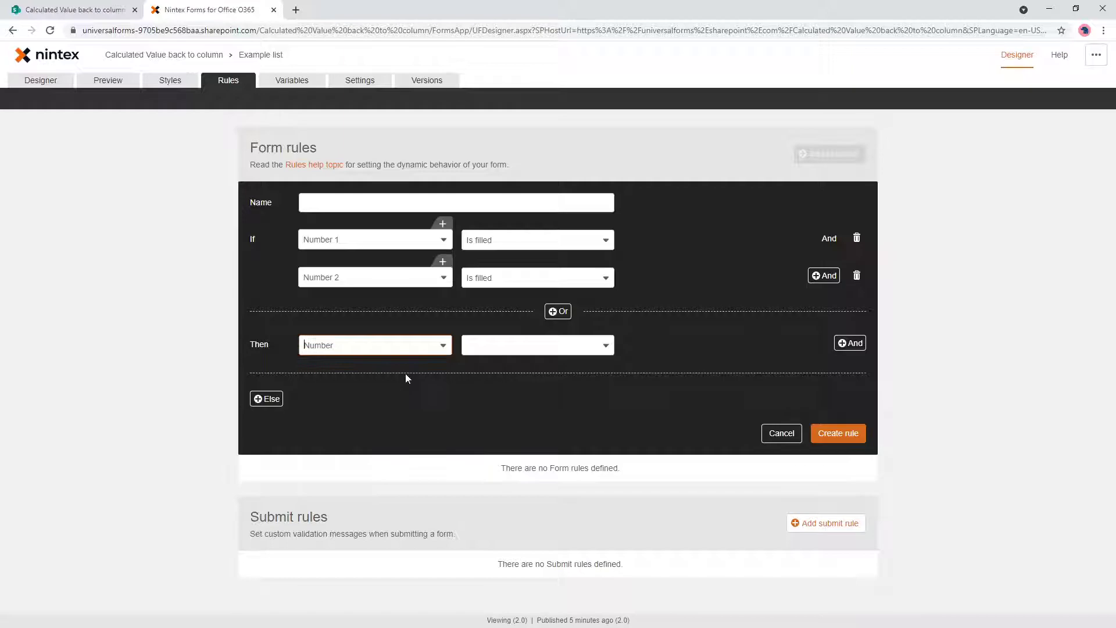
click(496, 346)
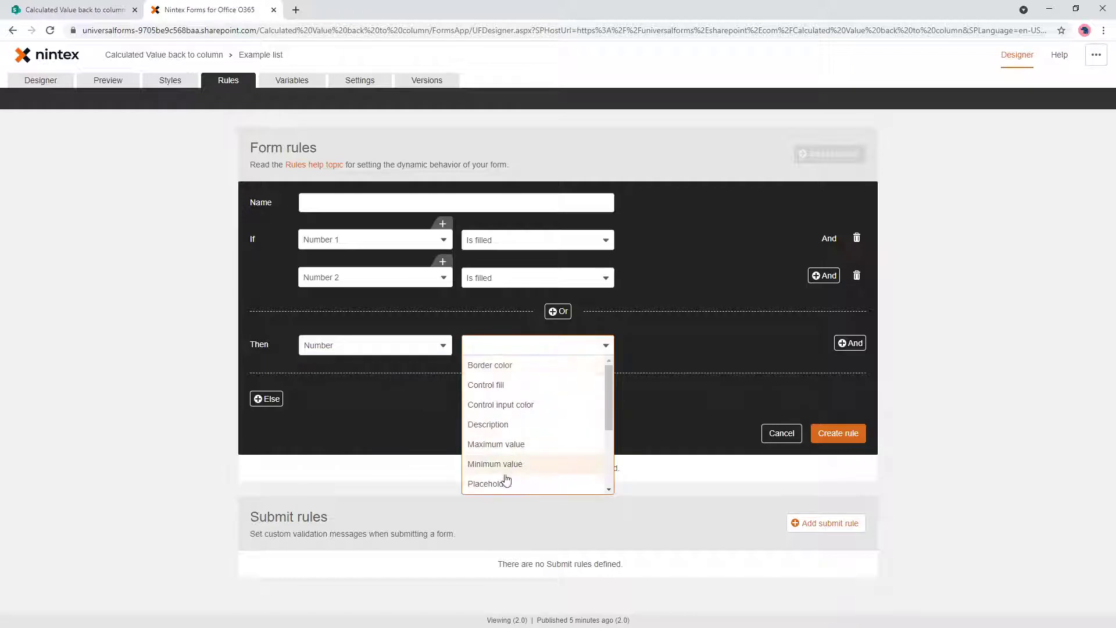
scroll(500, 477, down, 2)
scroll(496, 468, down, 1)
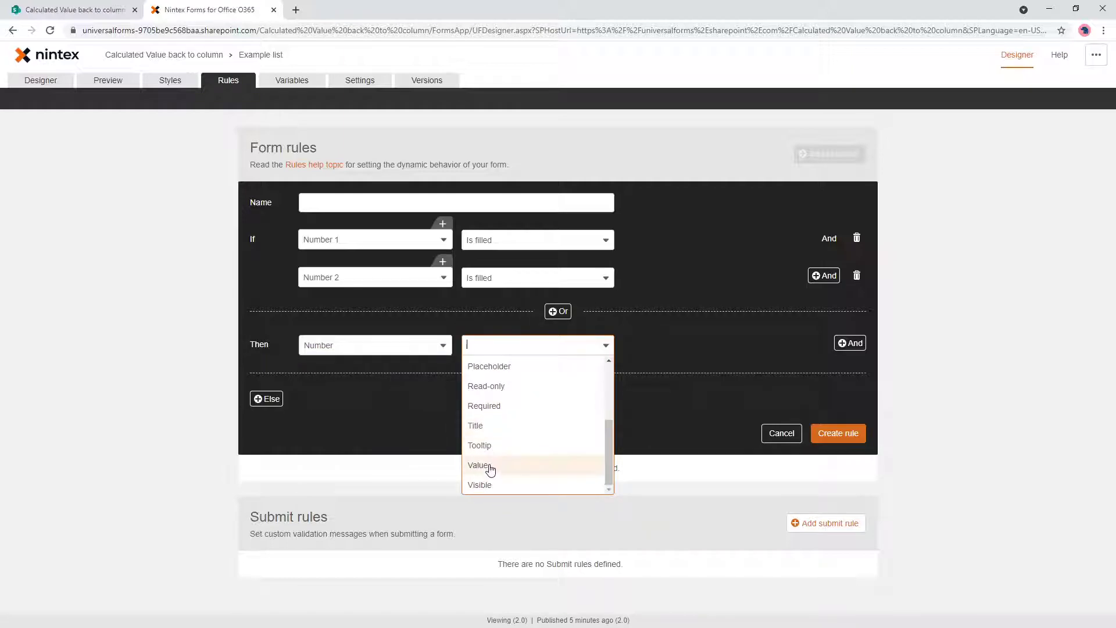
click(494, 466)
click(745, 330)
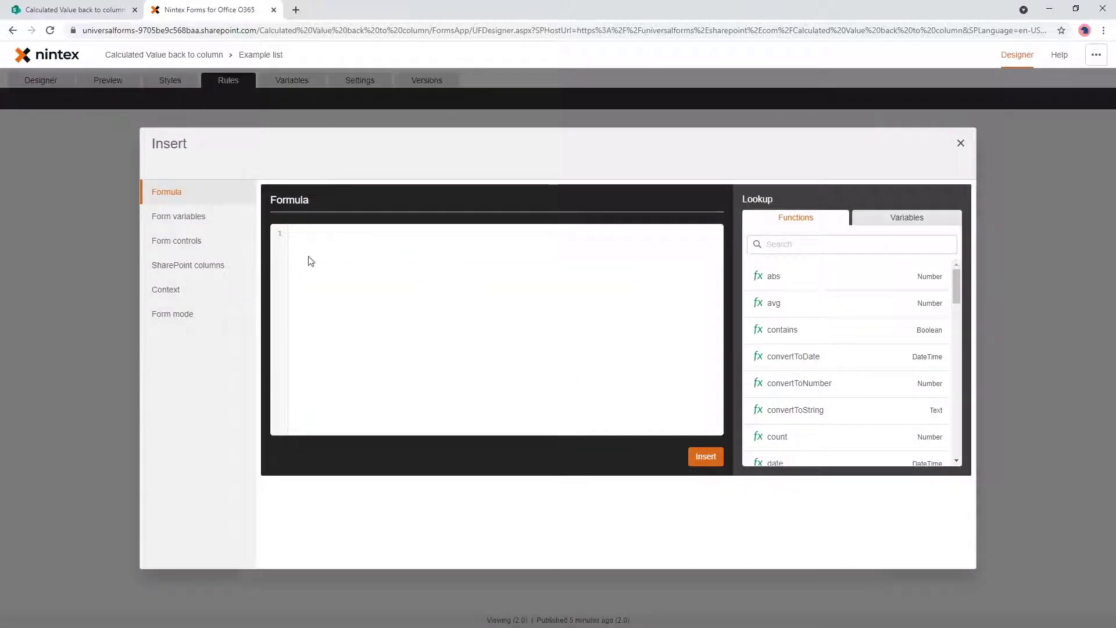
click(180, 217)
click(416, 223)
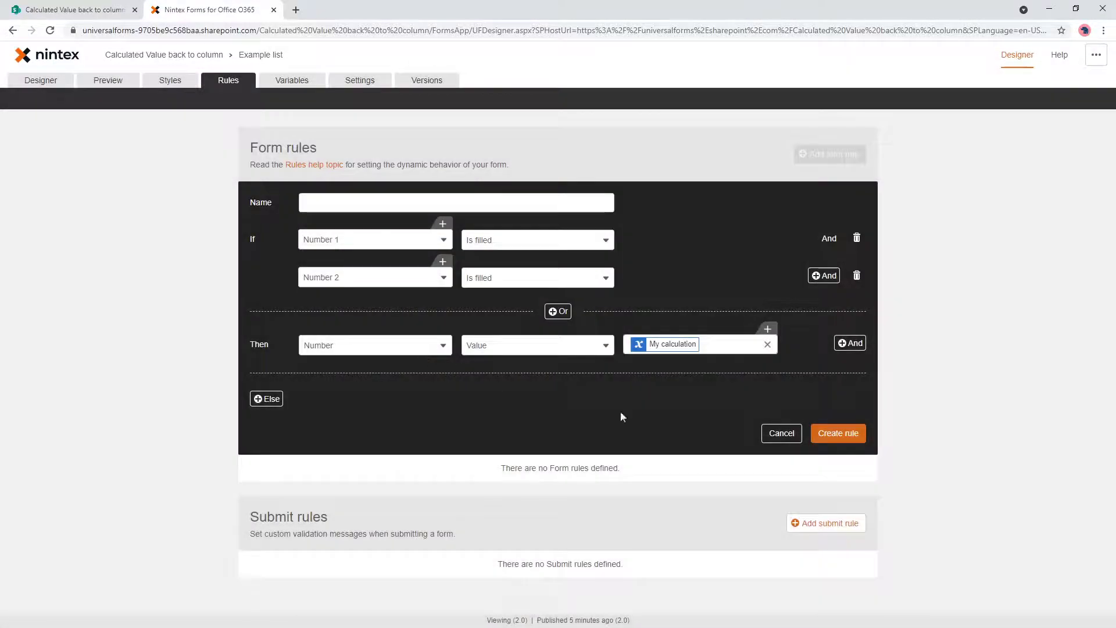
- Name the rule My calc rule, create it, and return to the designer
click(835, 435)
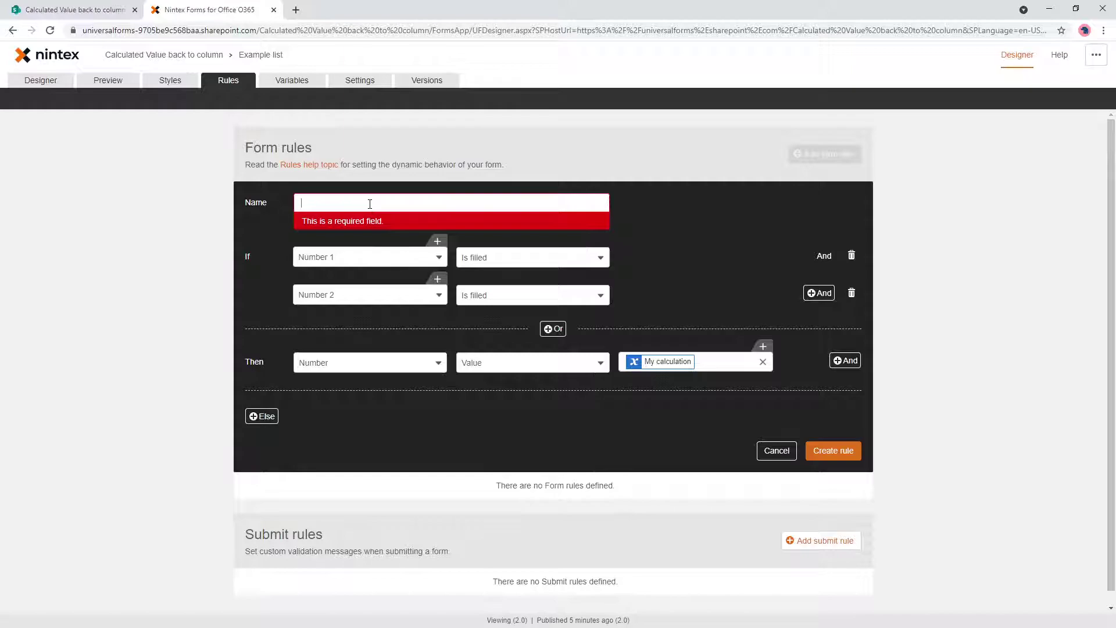
text(My calc rule)
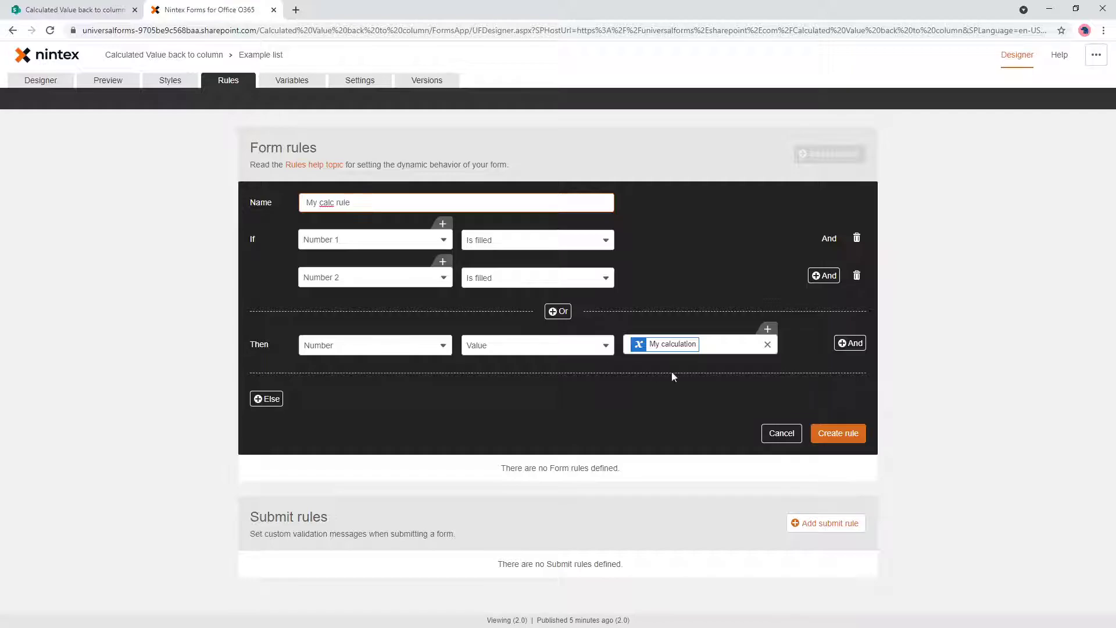
click(838, 433)
click(65, 86)
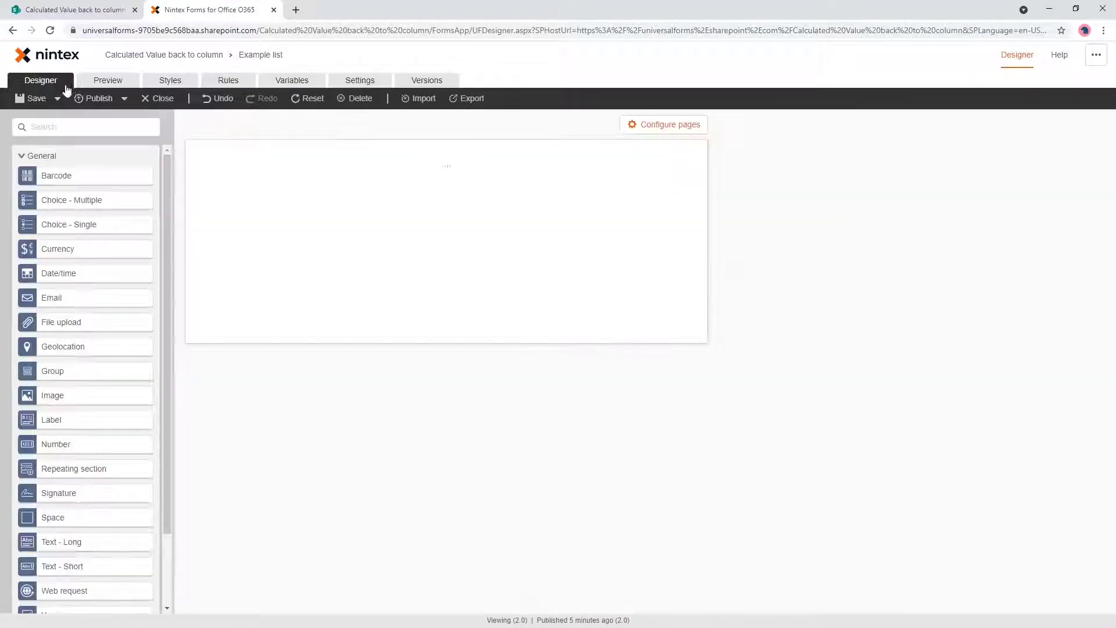
- Publish the form and start a new Example list item with it
click(95, 99)
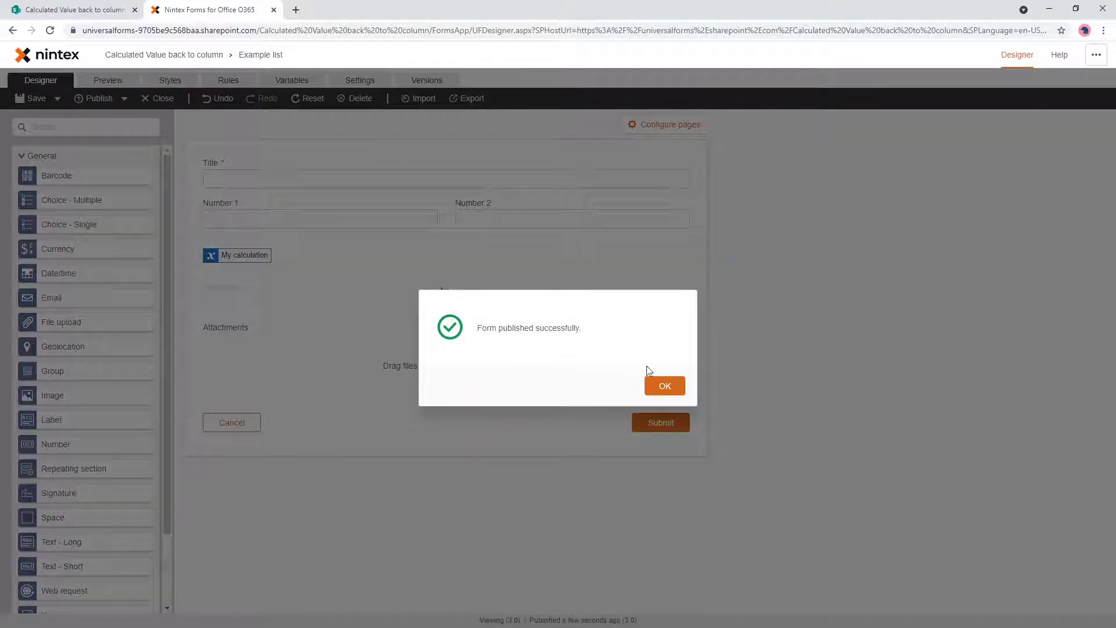
click(662, 384)
click(86, 6)
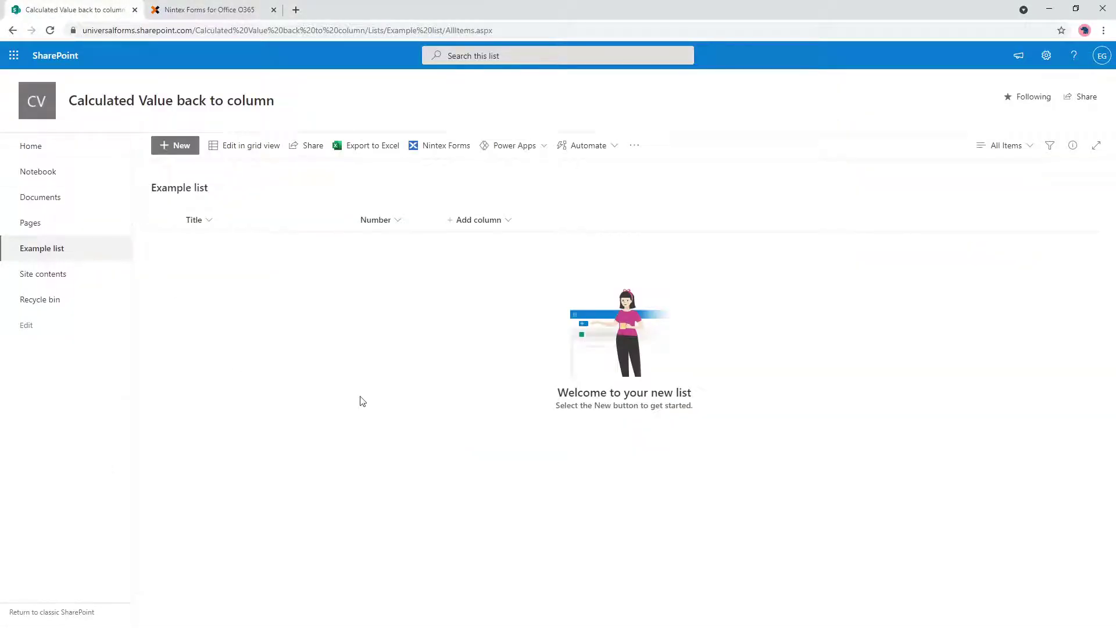
click(178, 148)
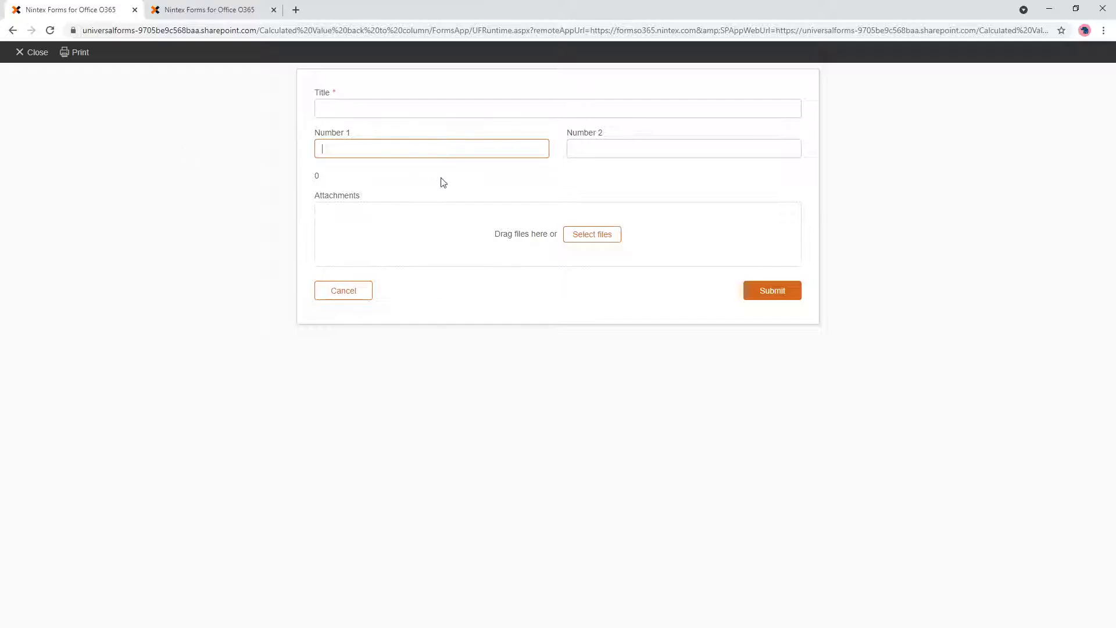
- Enter 4 in both numbers, see 16, add title Hello world, and submit
text(4)
click(660, 150)
text(4)
key(Tab)
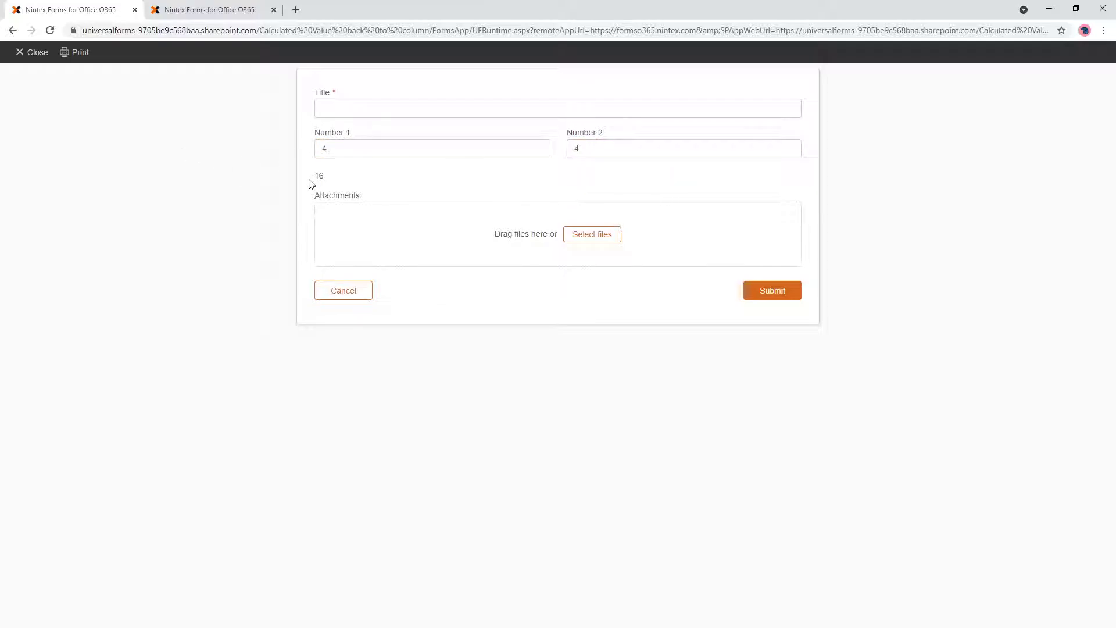
drag(311, 178, 333, 179)
click(782, 290)
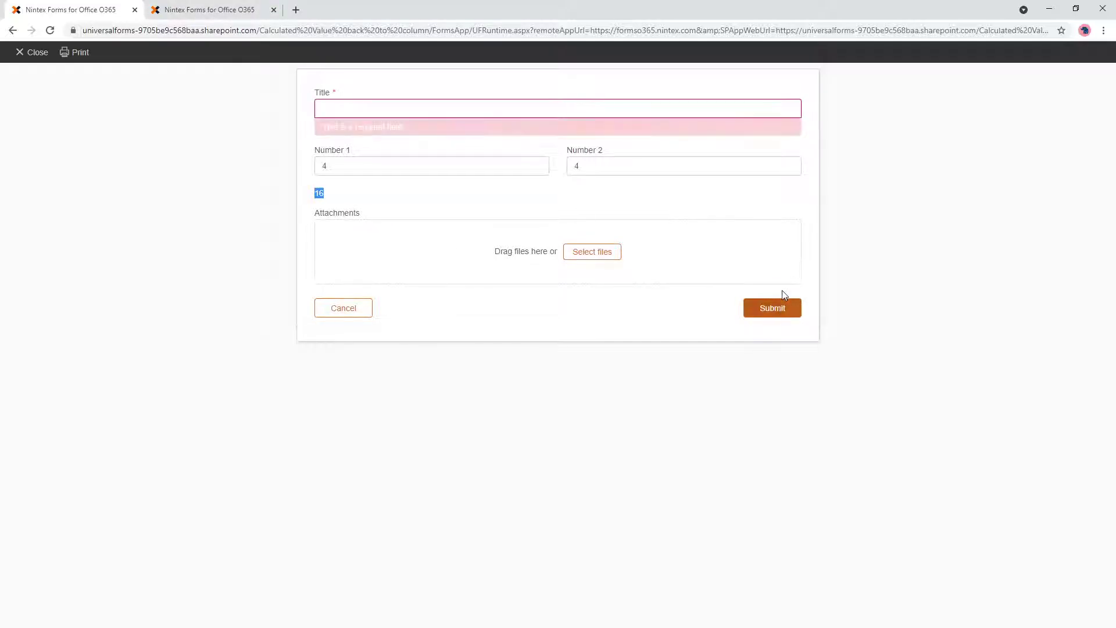
click(478, 111)
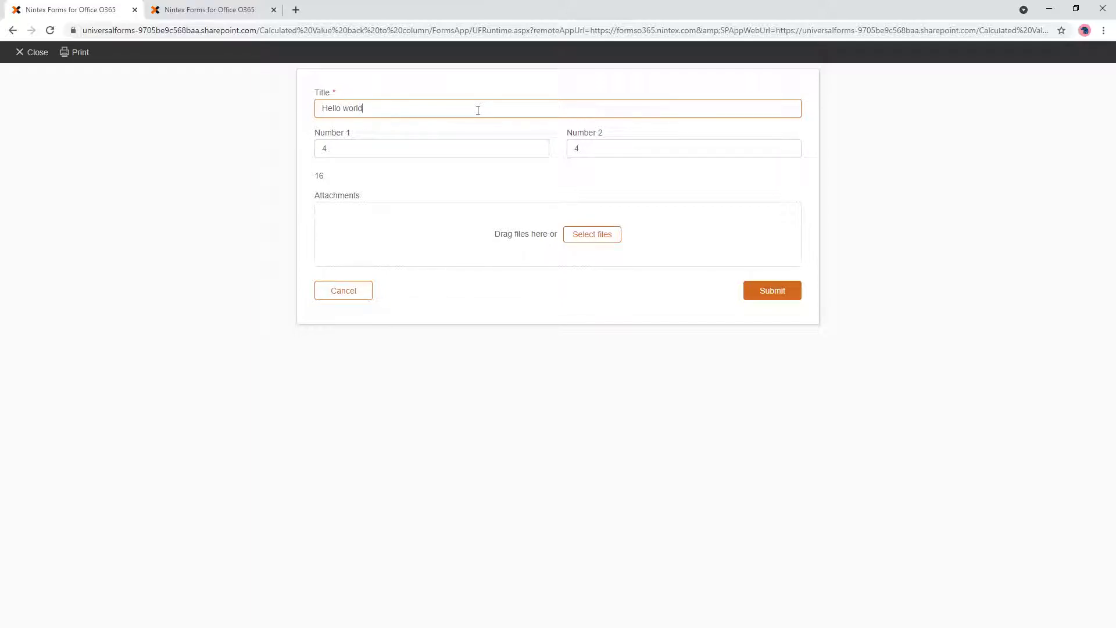
click(770, 293)
- Type the title Hello mars for the new item
text(Hel)
key(BackSpace)
key(BackSpace)
text(ellow)
key(BackSpace)
text(mars)
- Enter 5 in Number 1 and Number 2 and submit the item
click(357, 155)
text(5)
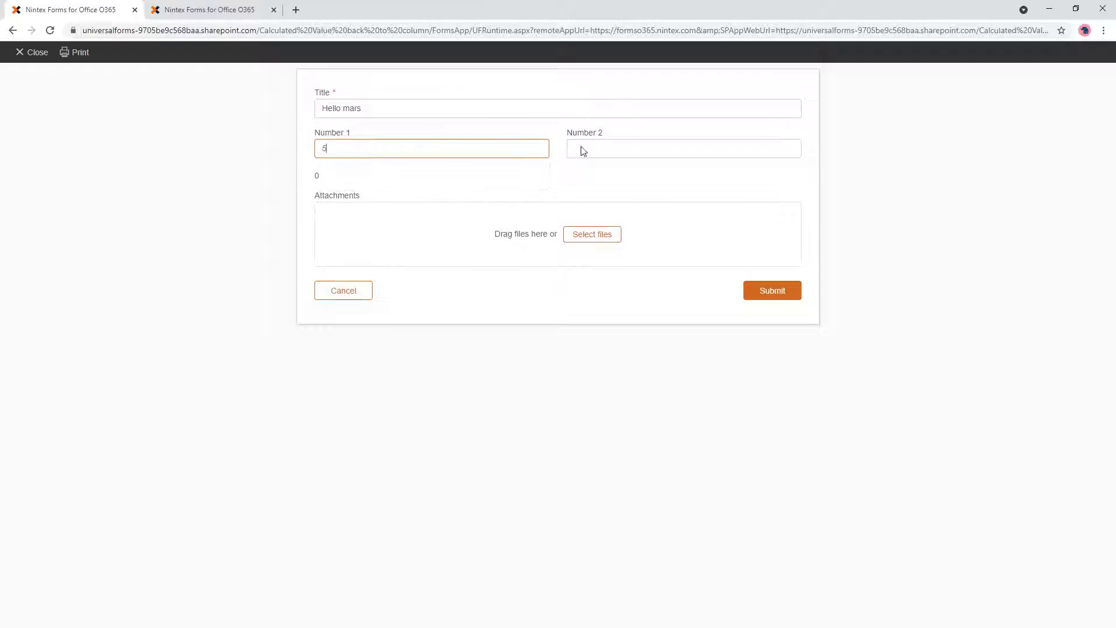
click(581, 146)
text(5)
click(326, 186)
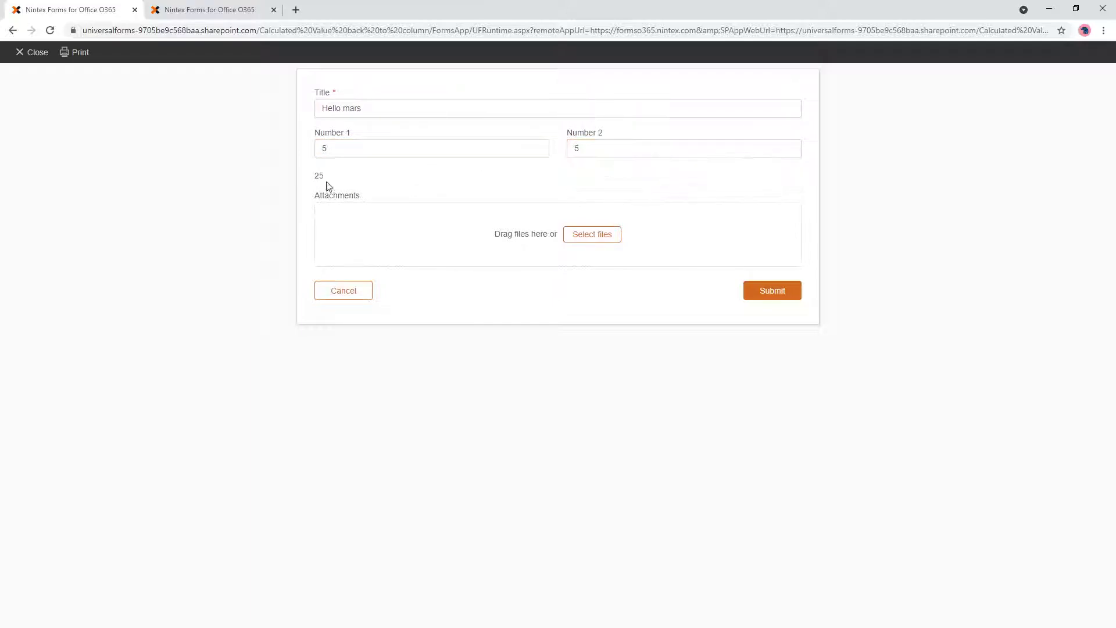
click(774, 292)
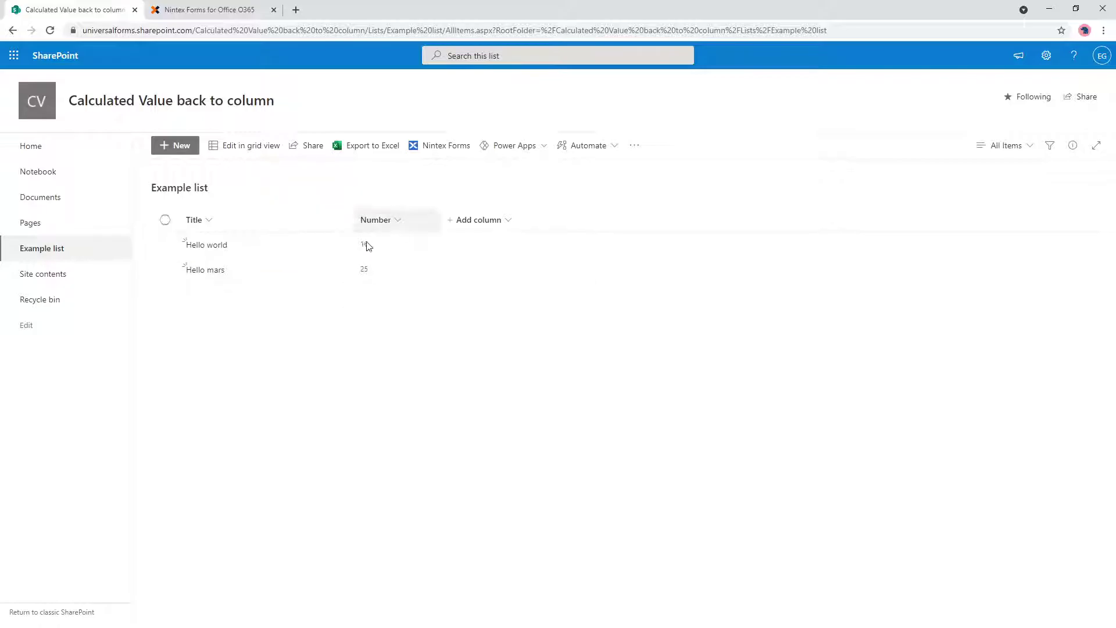
- After checking the list shows 16 and 25, return to the Nintex form designer
click(189, 10)
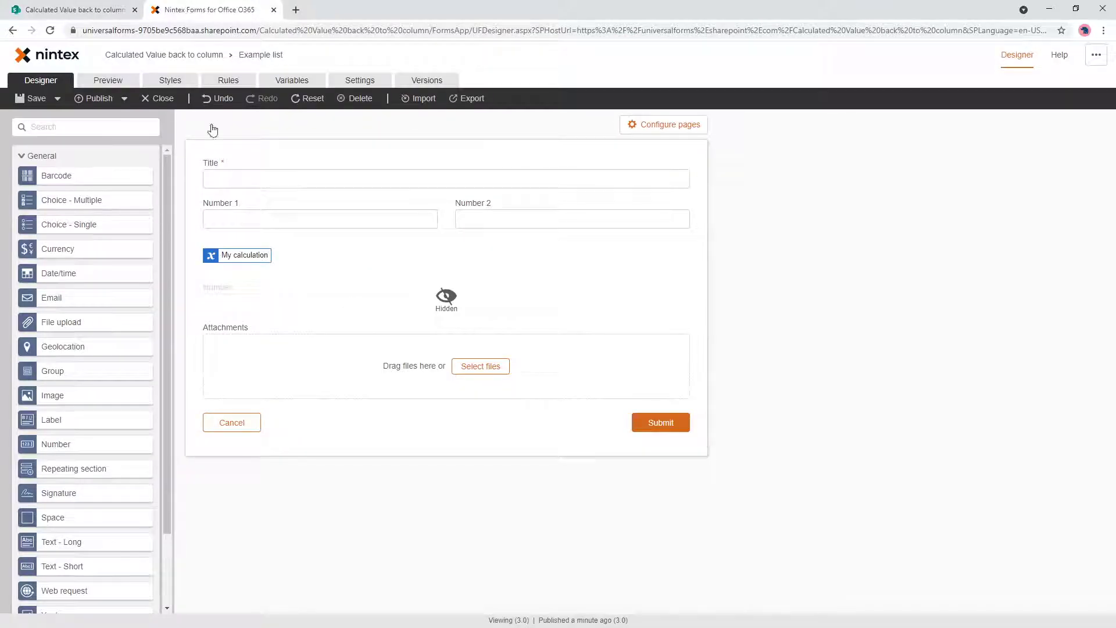
- Edit the Hello world item in the Example list, set Number 1 to 5 so the result recalculates to 20, and submit
click(61, 7)
click(219, 246)
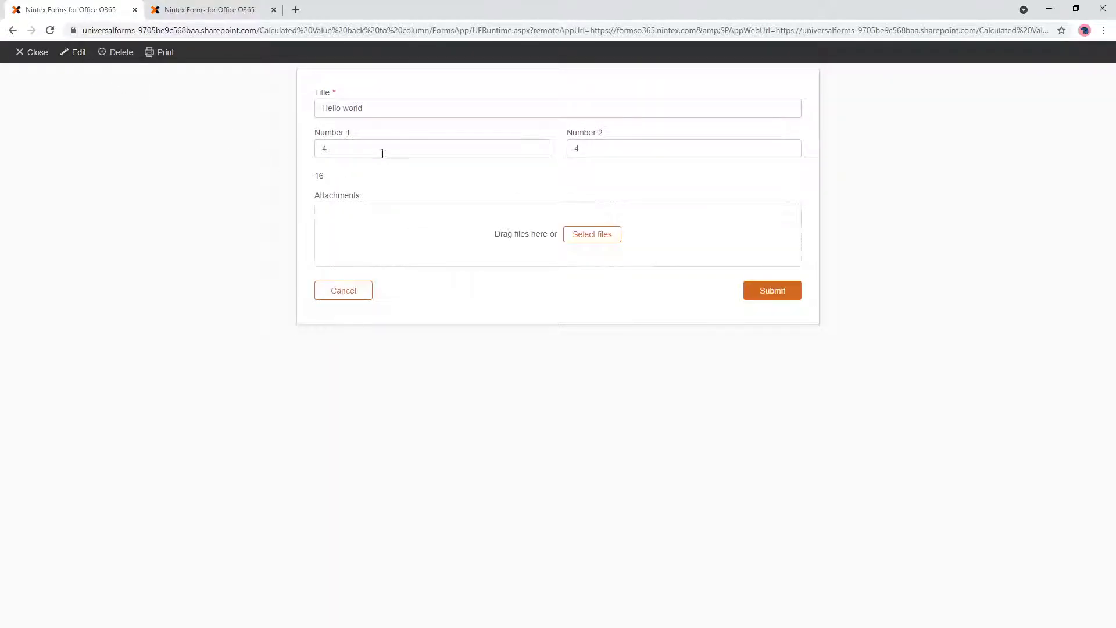
click(383, 152)
key(BackSpace)
text(5)
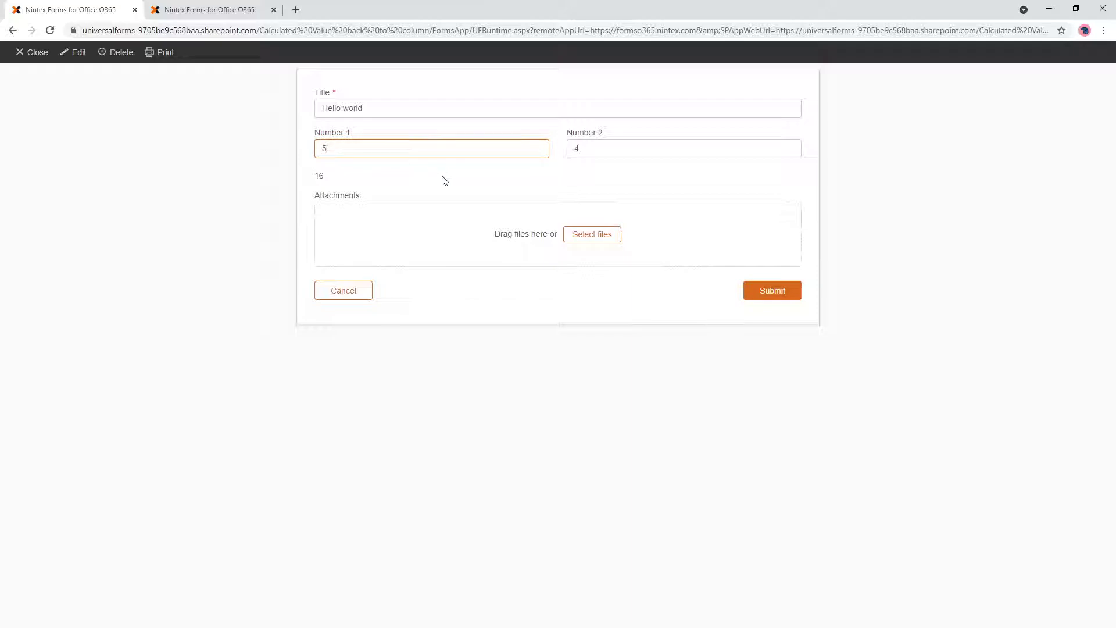
click(424, 176)
click(747, 295)
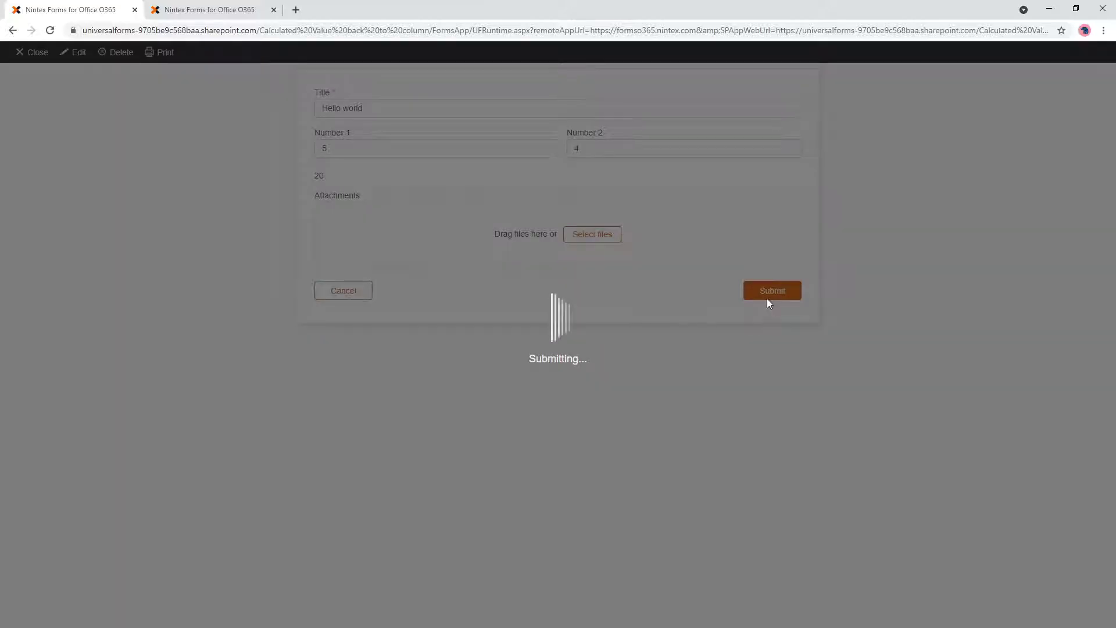